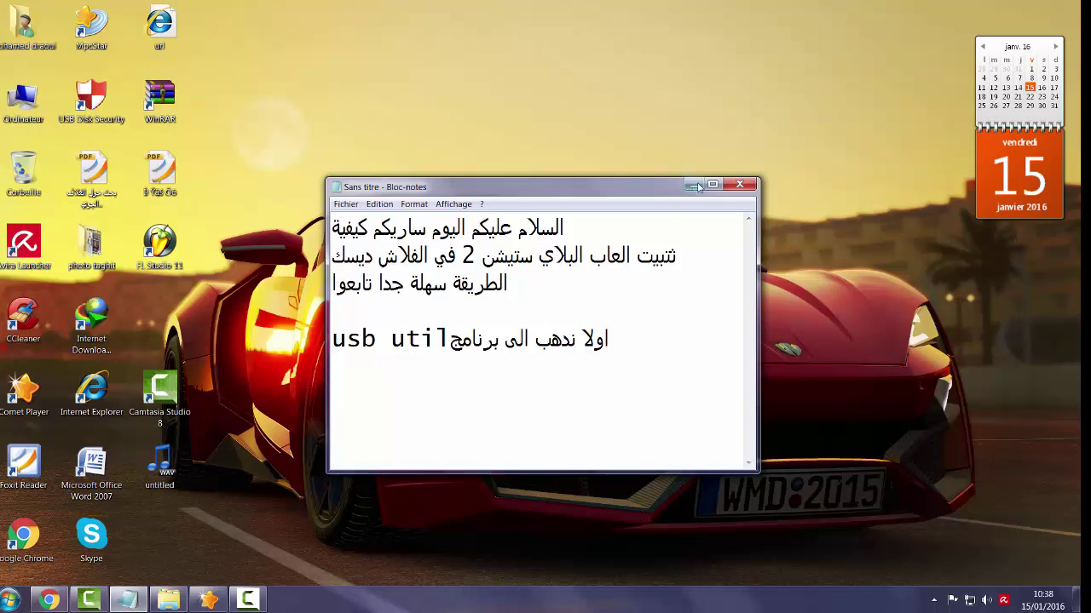
drag(594, 228, 367, 255)
click(522, 284)
drag(523, 284, 546, 329)
drag(449, 339, 594, 339)
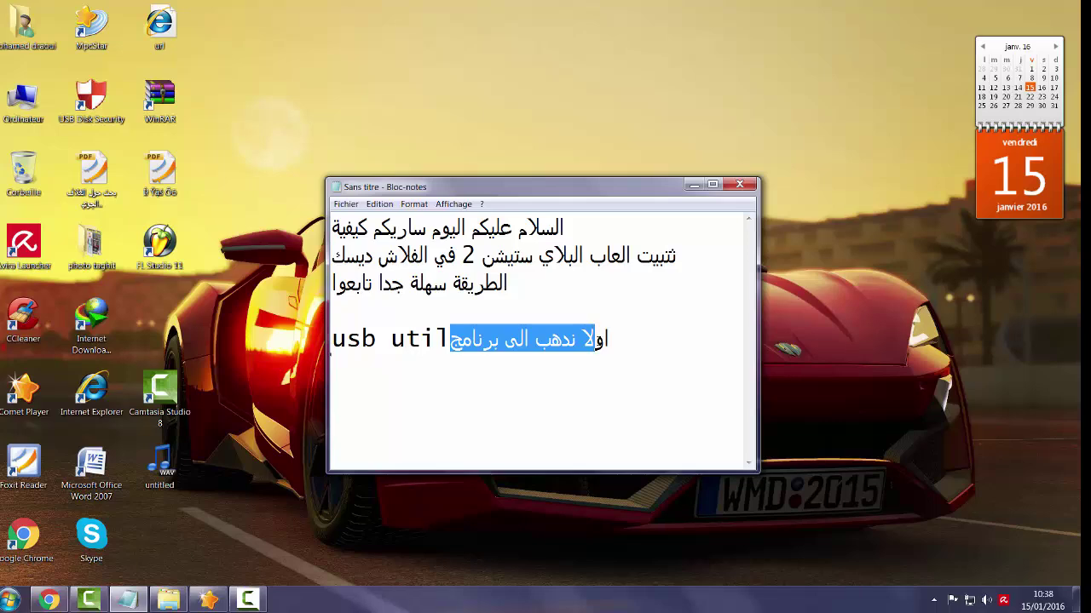
Step: Minimize the note and open the folder G:\musique\anachid\anachid tarbiya from Ordinateur
click(693, 186)
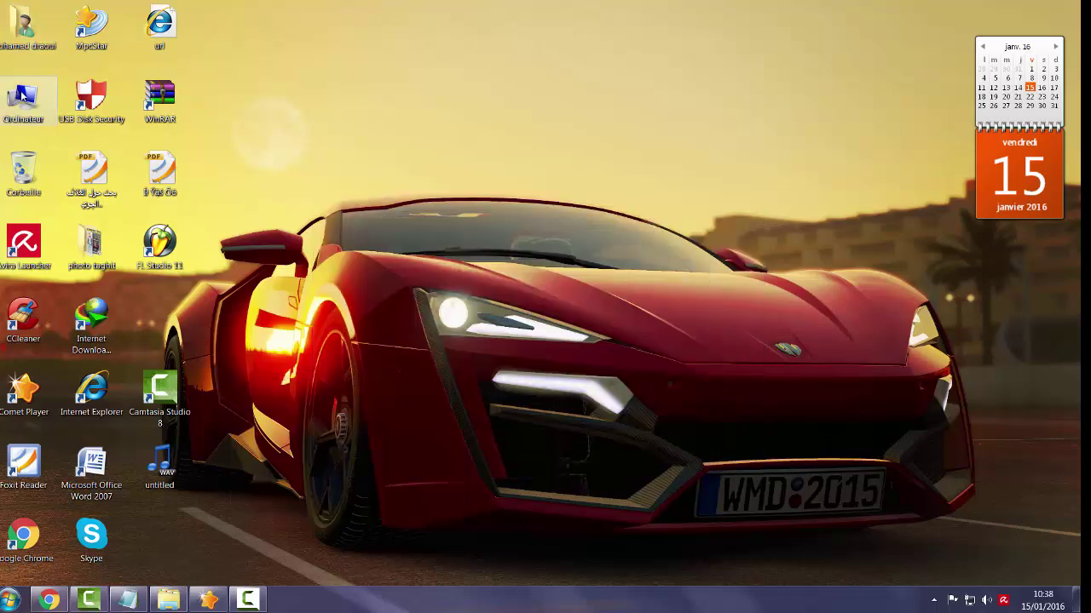
double_click(23, 95)
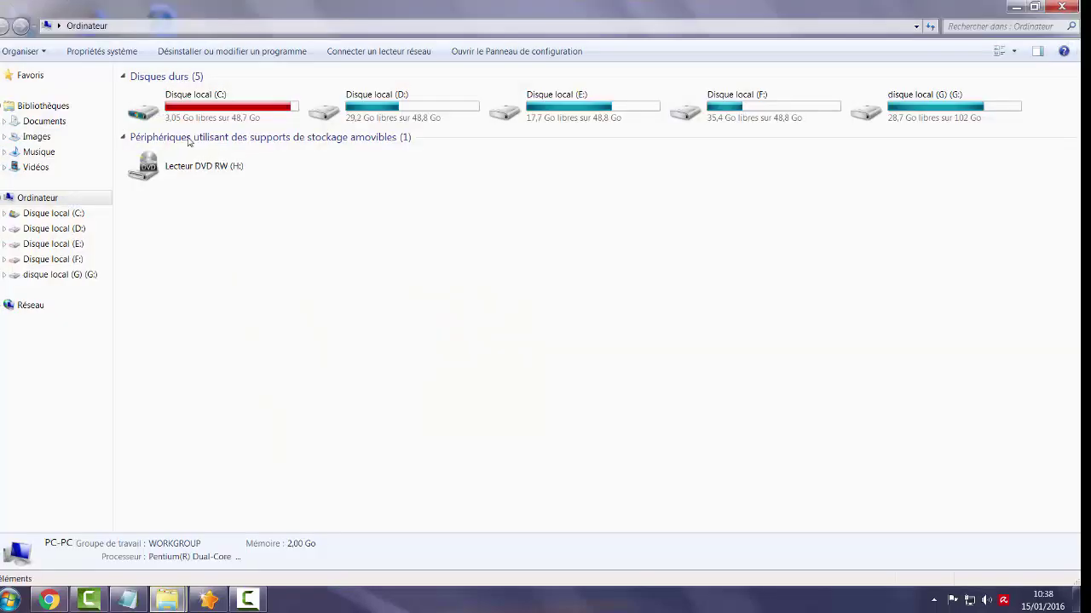
double_click(910, 109)
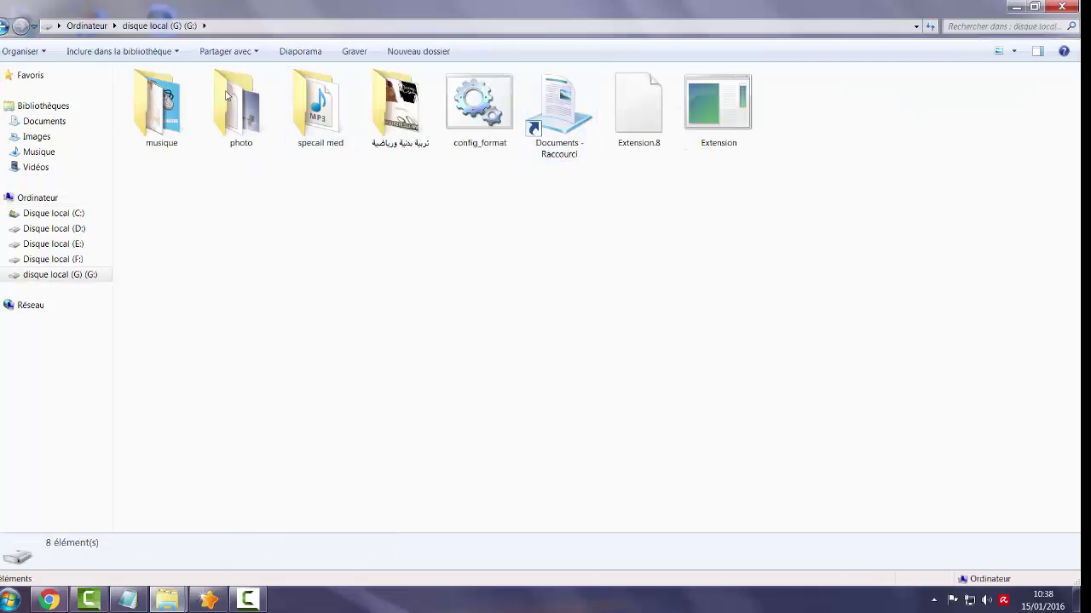
double_click(176, 139)
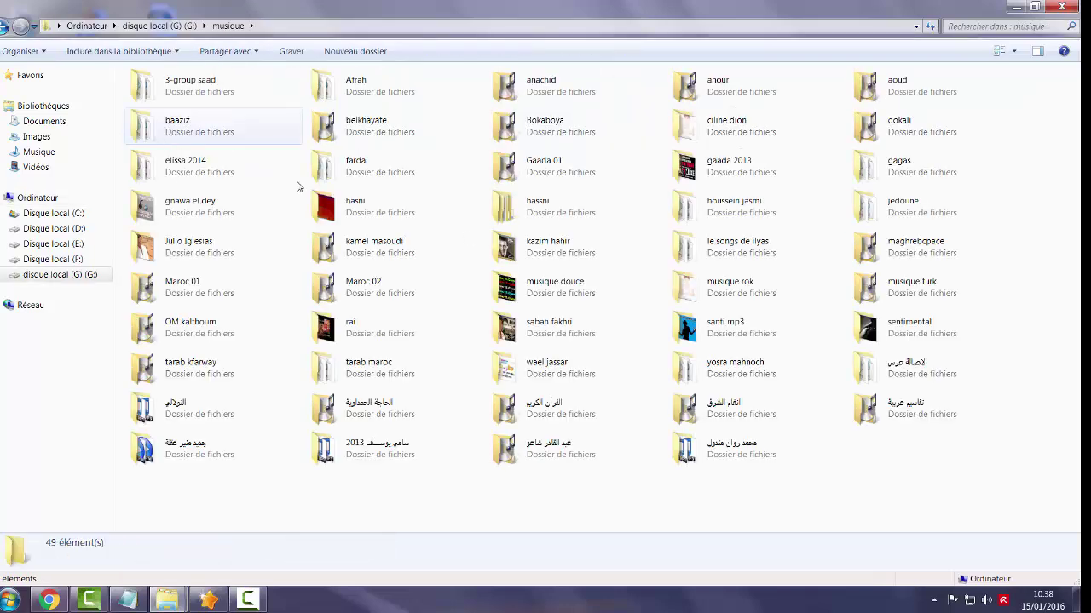
double_click(586, 89)
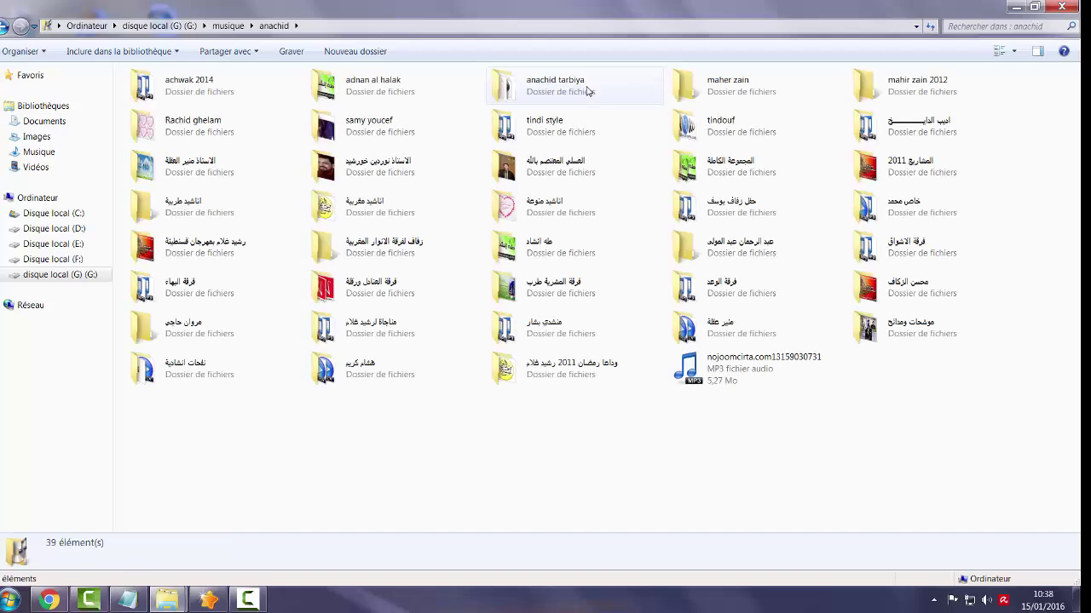
double_click(586, 89)
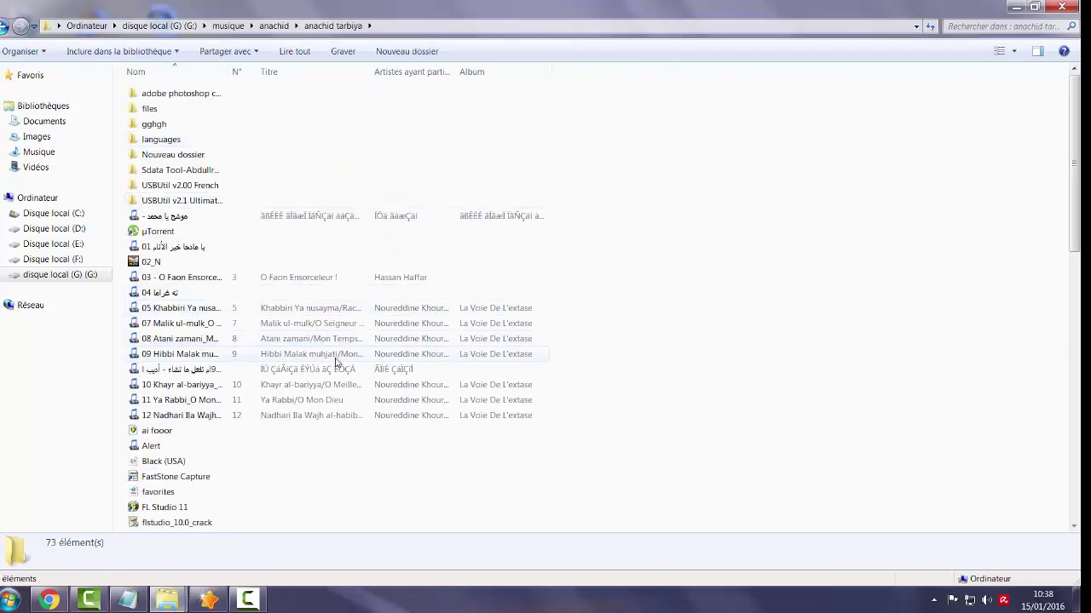
Step: Launch USBUtil v2.1 rev1.2 past its startup notice and open the Crear juego desde ISO dialog
scroll(323, 358, down, 8)
double_click(218, 449)
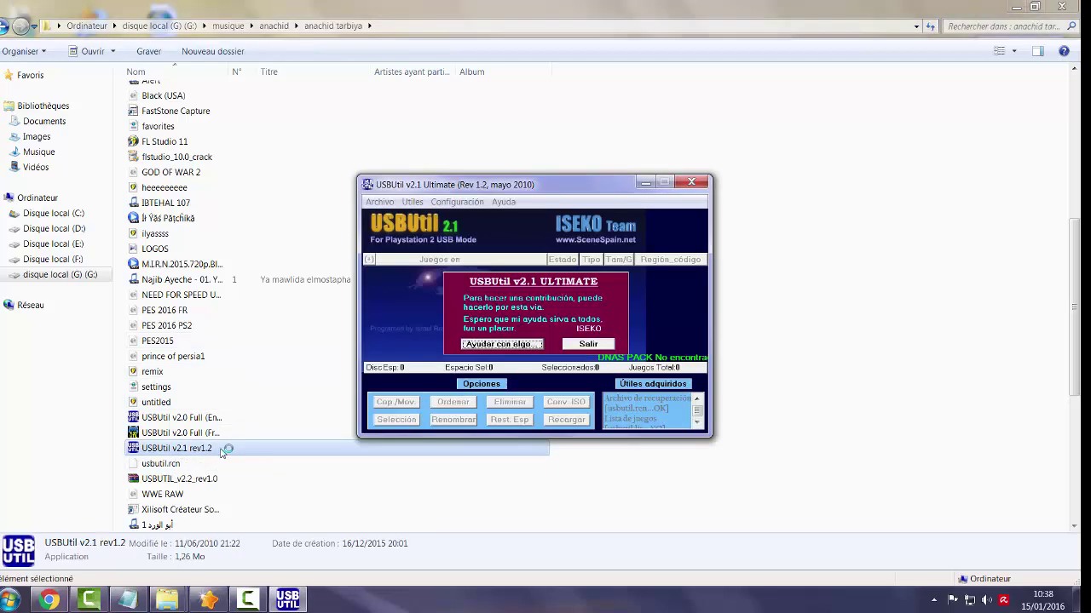
click(588, 344)
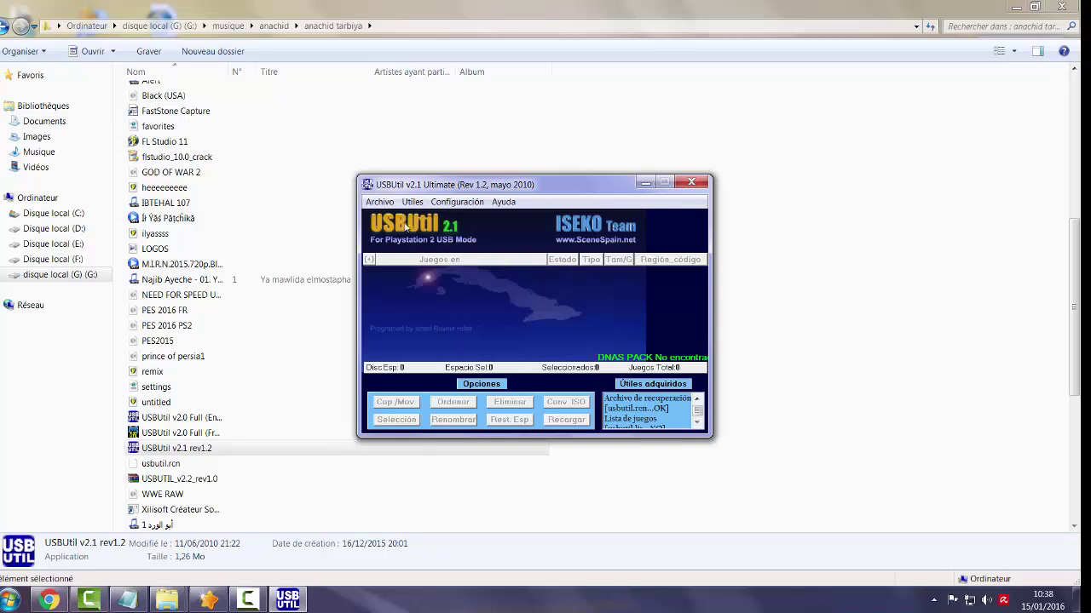
click(380, 202)
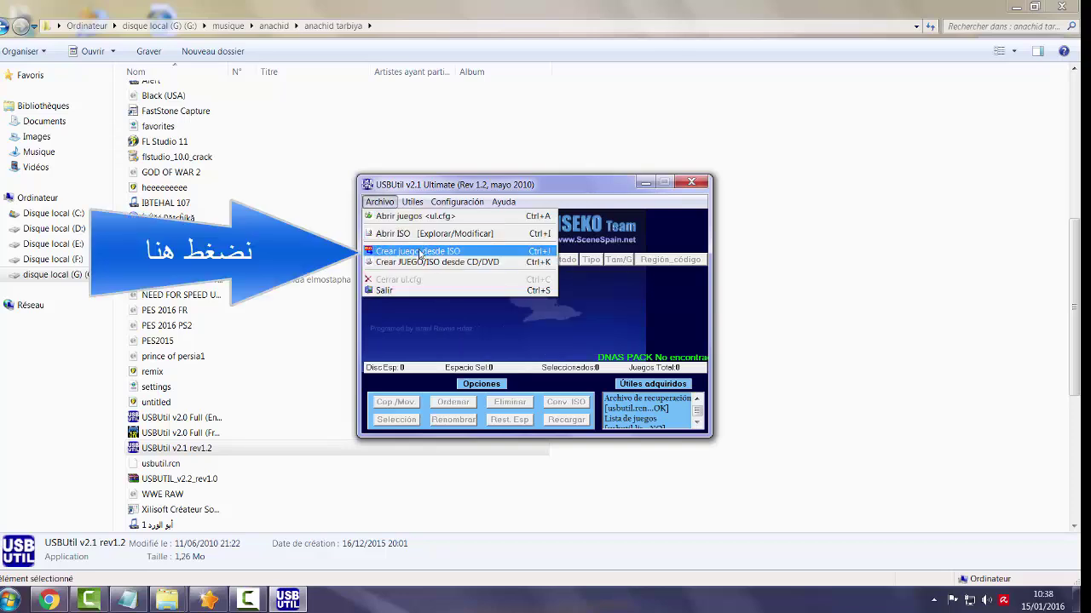
click(431, 253)
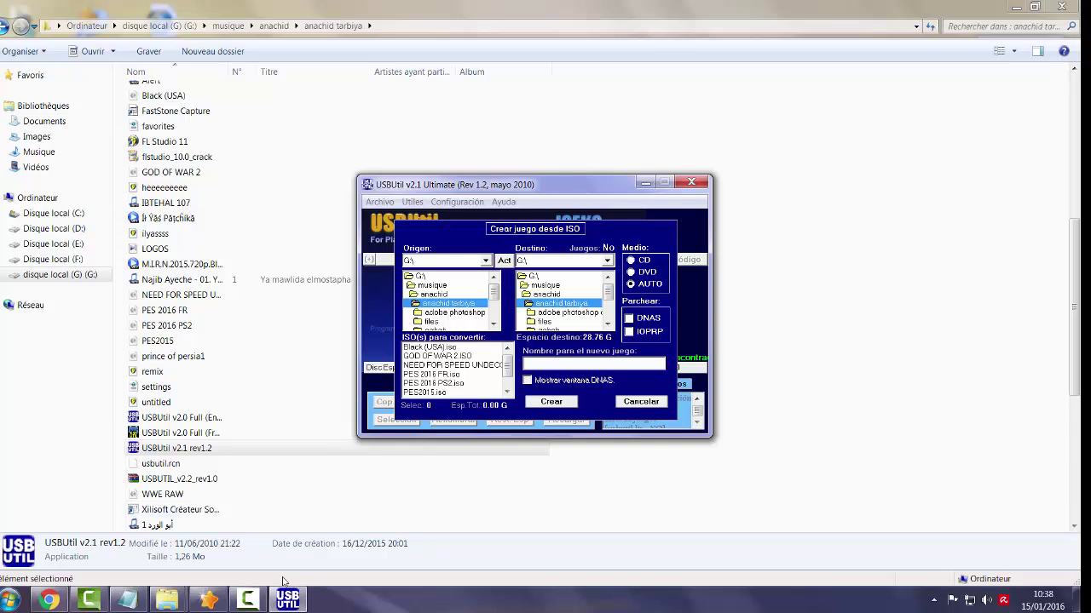
Step: Add the lines "لدي مجموعة من الالعاب" and "ساختار واحدة" to the Bloc-notes text, then minimize the note
click(162, 594)
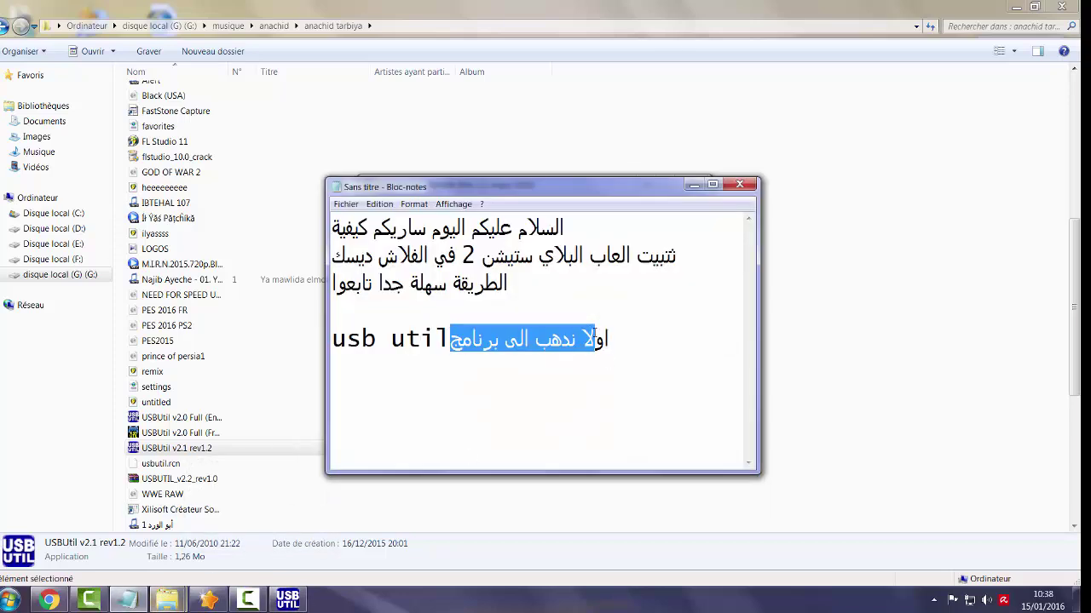
click(588, 348)
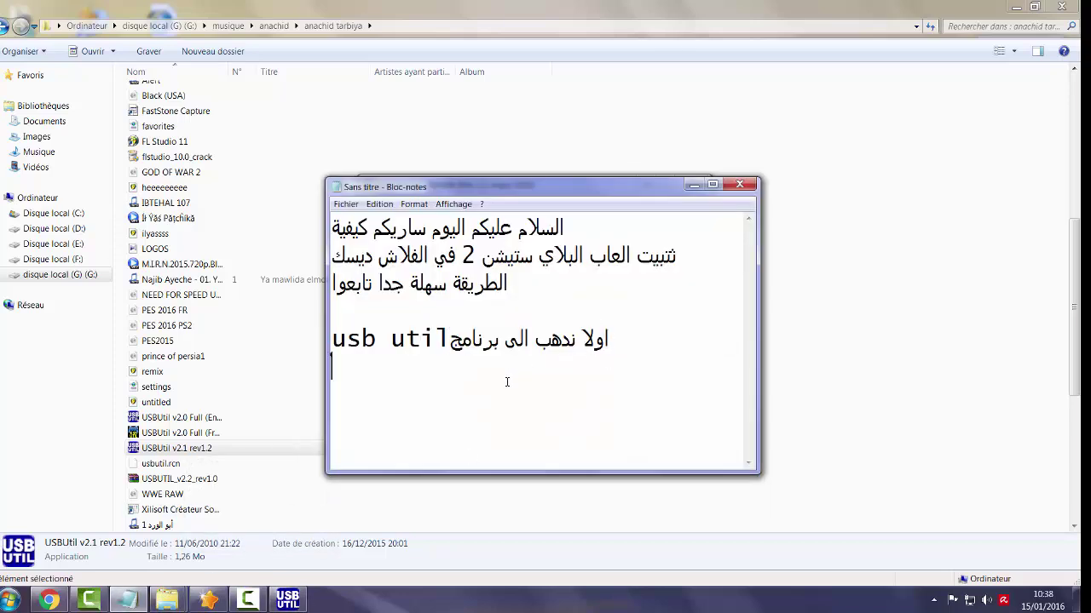
text(لدي مجموعم)
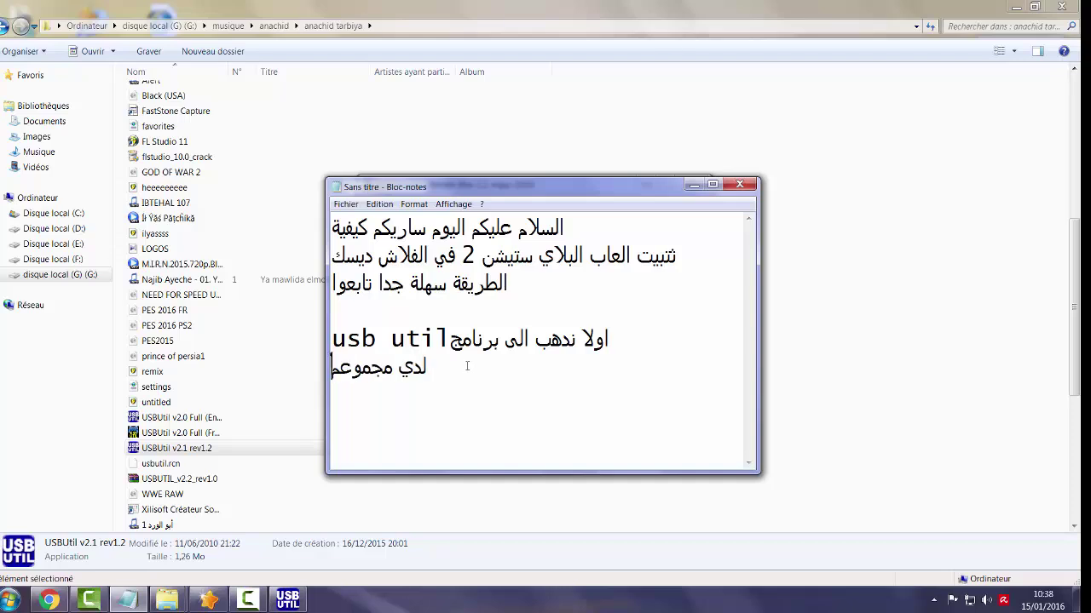
key(BackSpace)
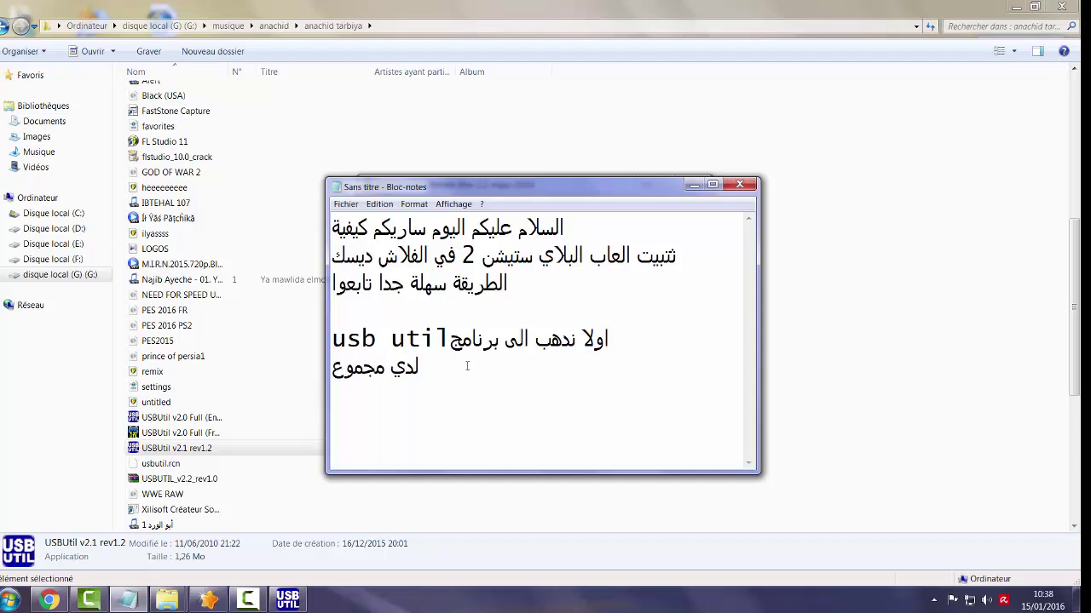
text(ة من ال)
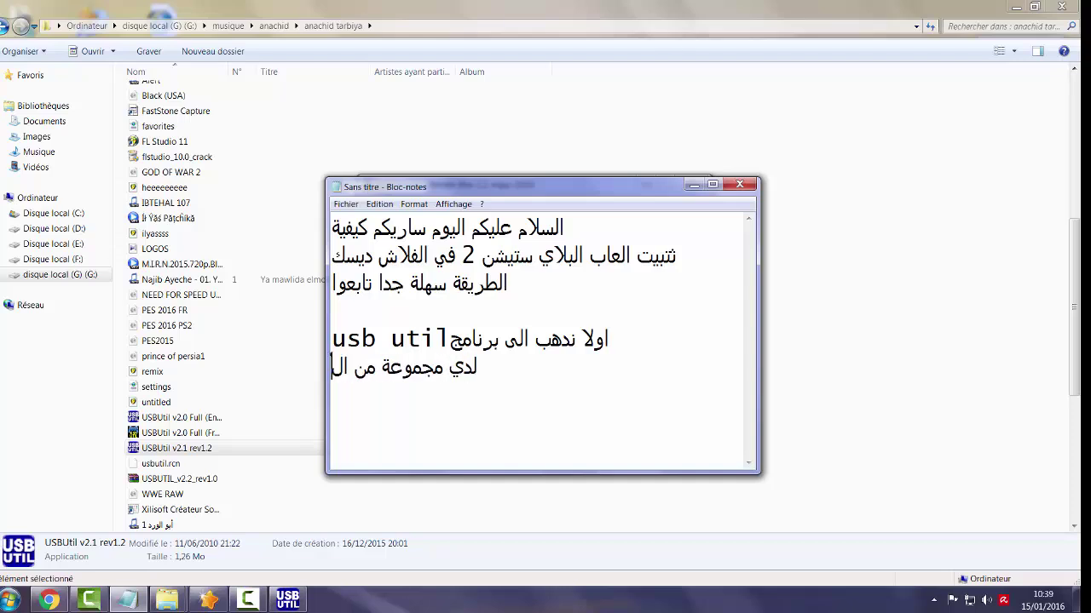
text(العاب)
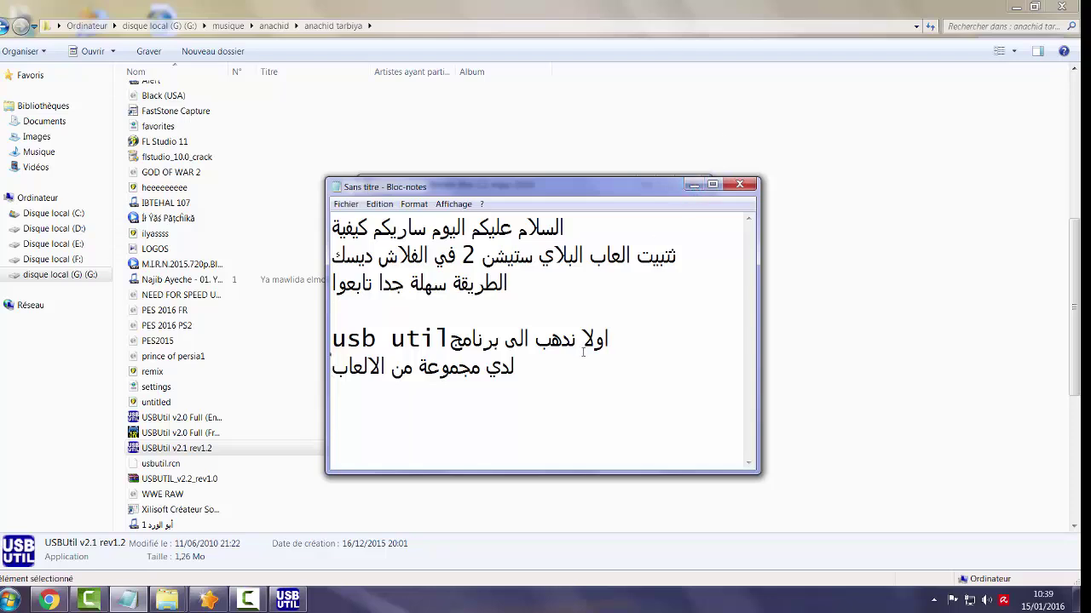
key(Return)
text(ساختار واحدة)
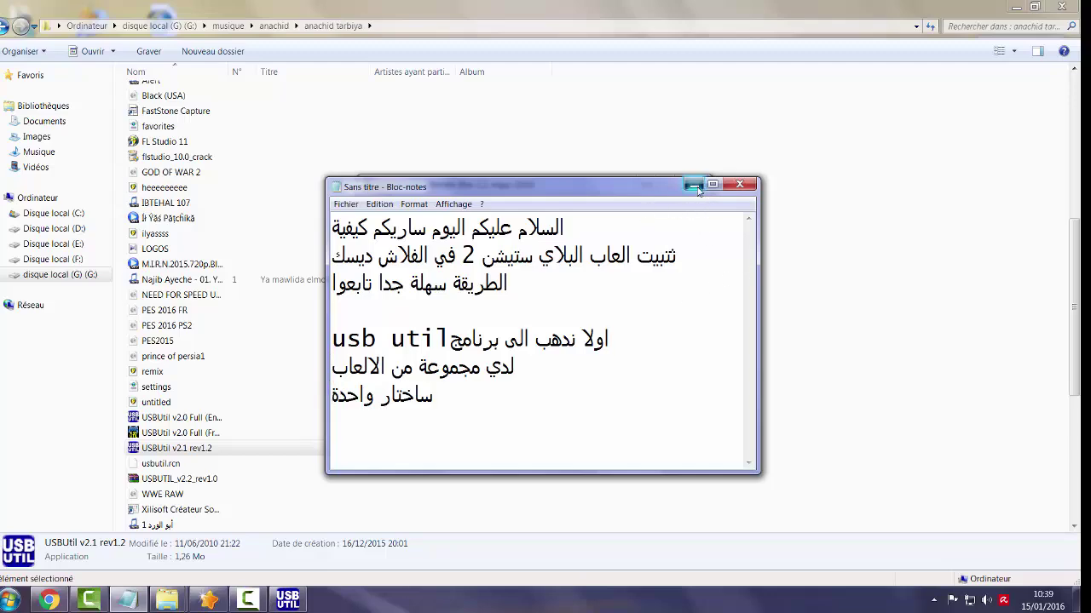
click(694, 185)
Step: Choose Black (USA).iso as the ISO to convert and set the destination to F:\Nouveau dossier
click(428, 348)
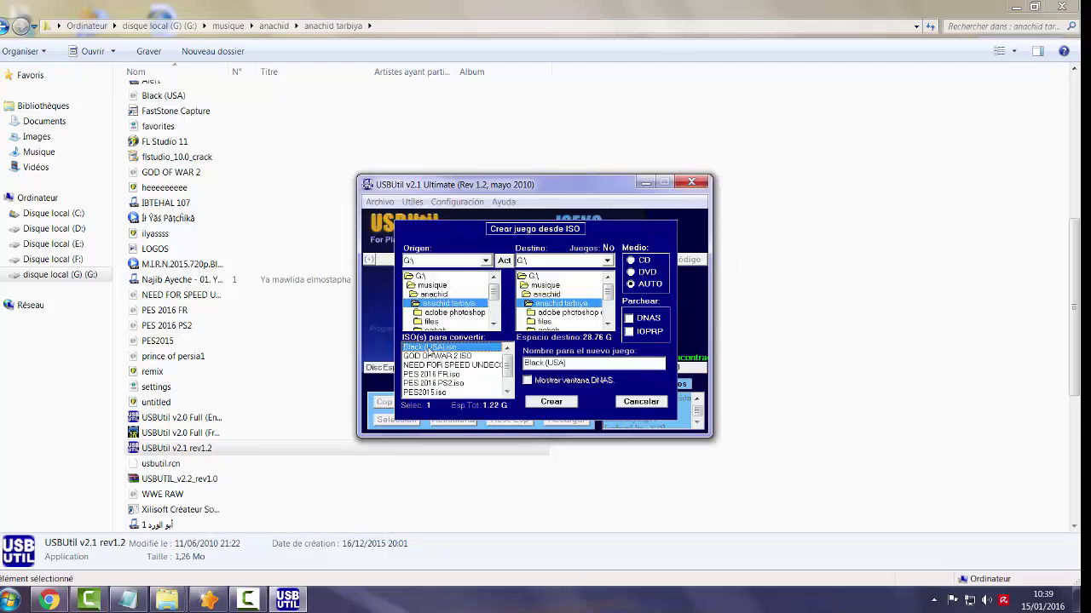
click(608, 260)
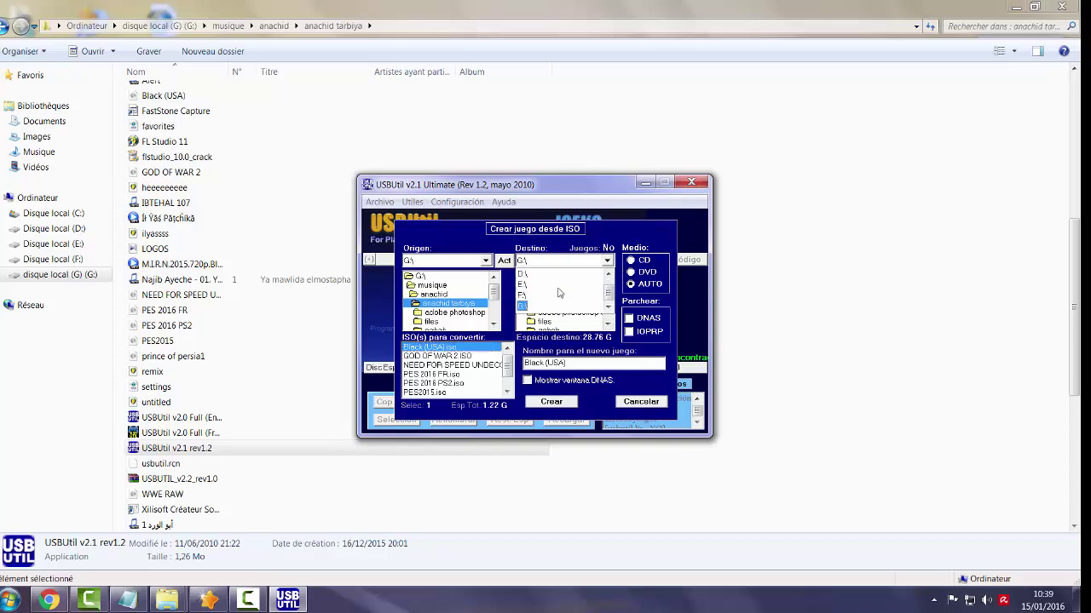
click(525, 294)
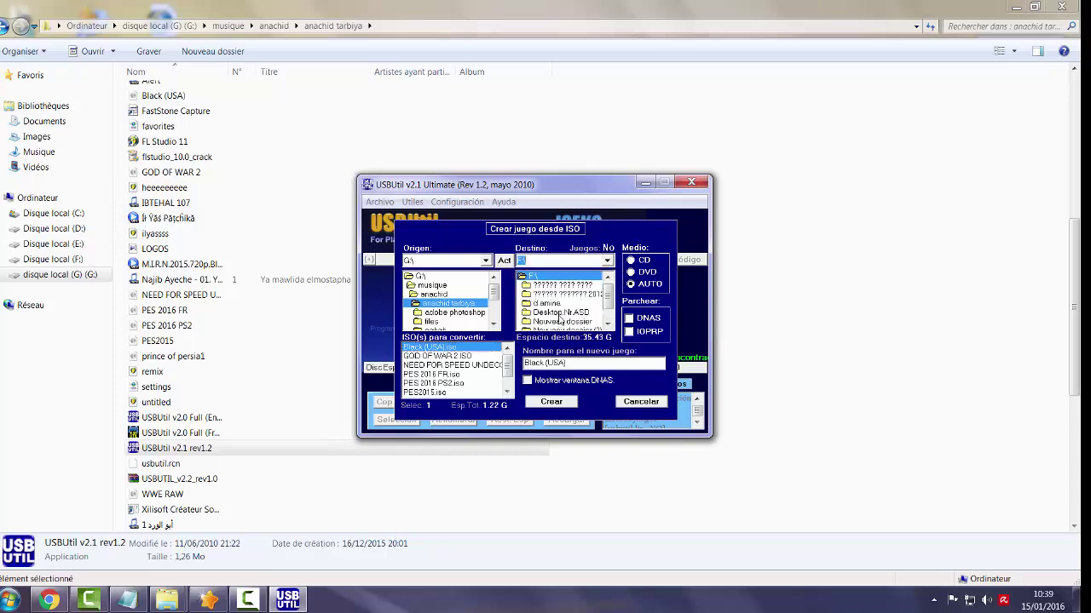
double_click(563, 322)
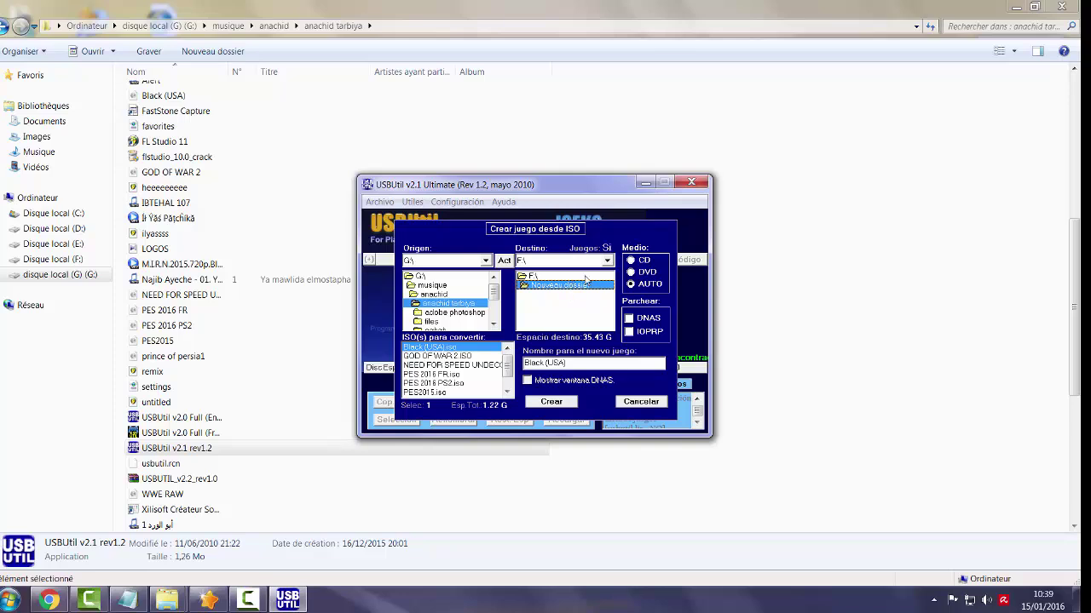
Step: Change the destination folder to F:\Nouveau dossier (2) and start creating the game
click(610, 261)
click(525, 295)
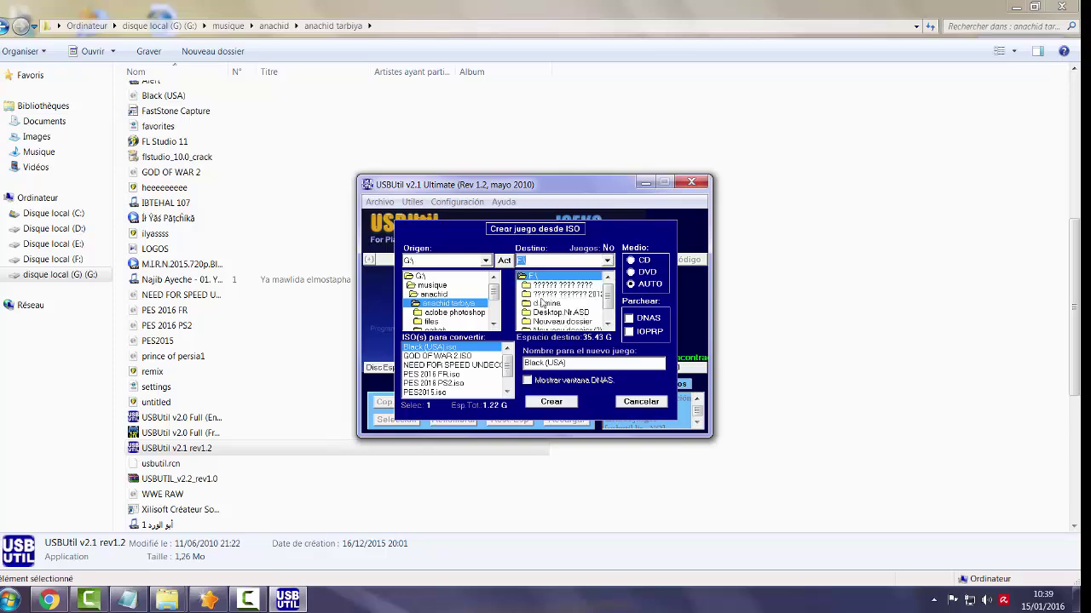
scroll(571, 319, down, 1)
double_click(588, 317)
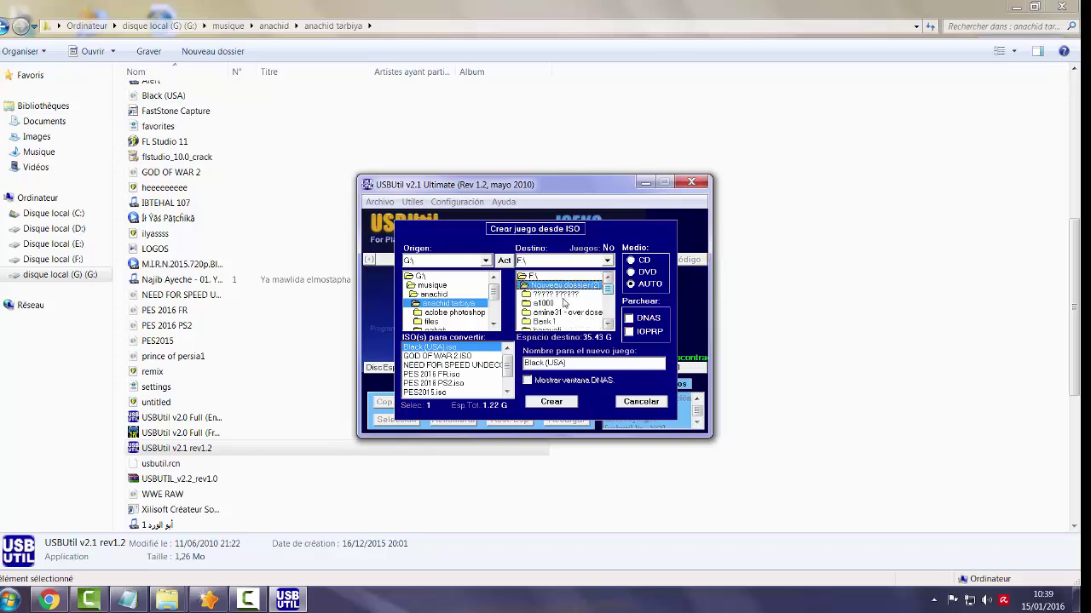
click(554, 402)
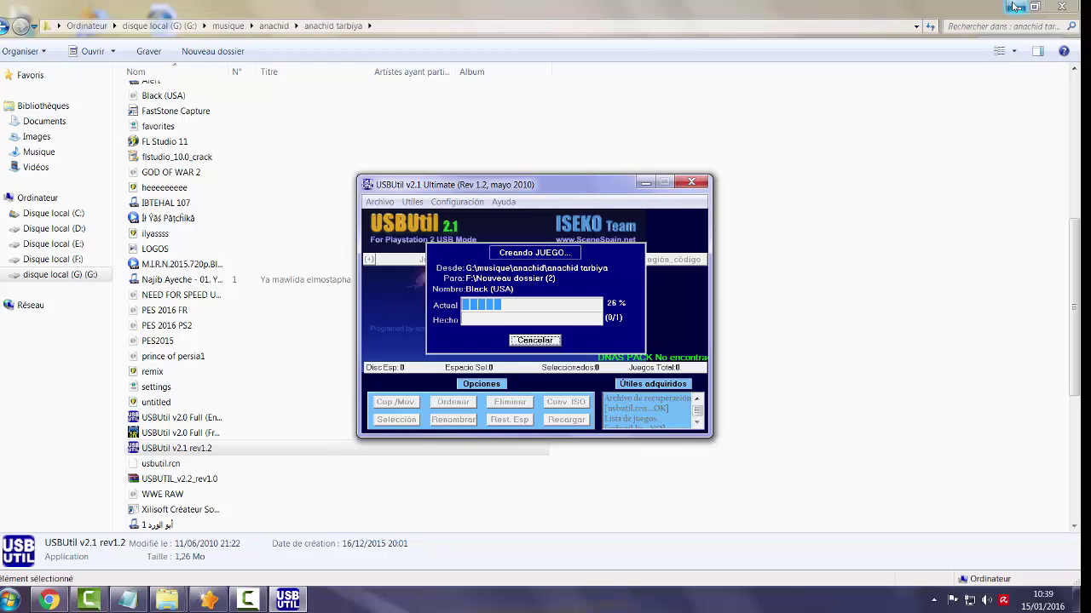
Step: Minimize the file browser window and dismiss the Windows prompt about changing the colour scheme
click(1013, 7)
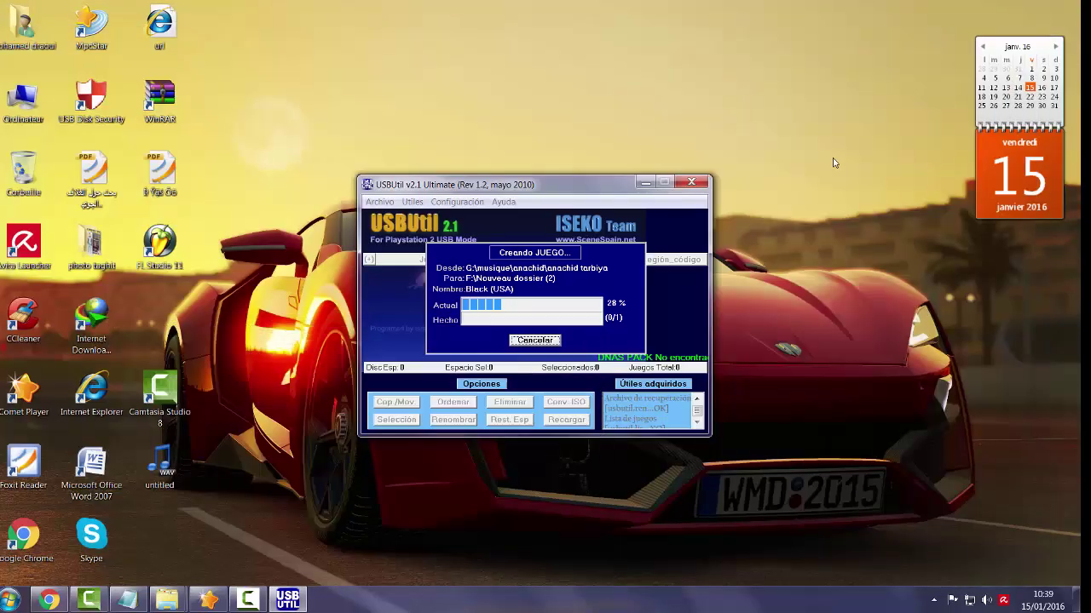
right_click(842, 179)
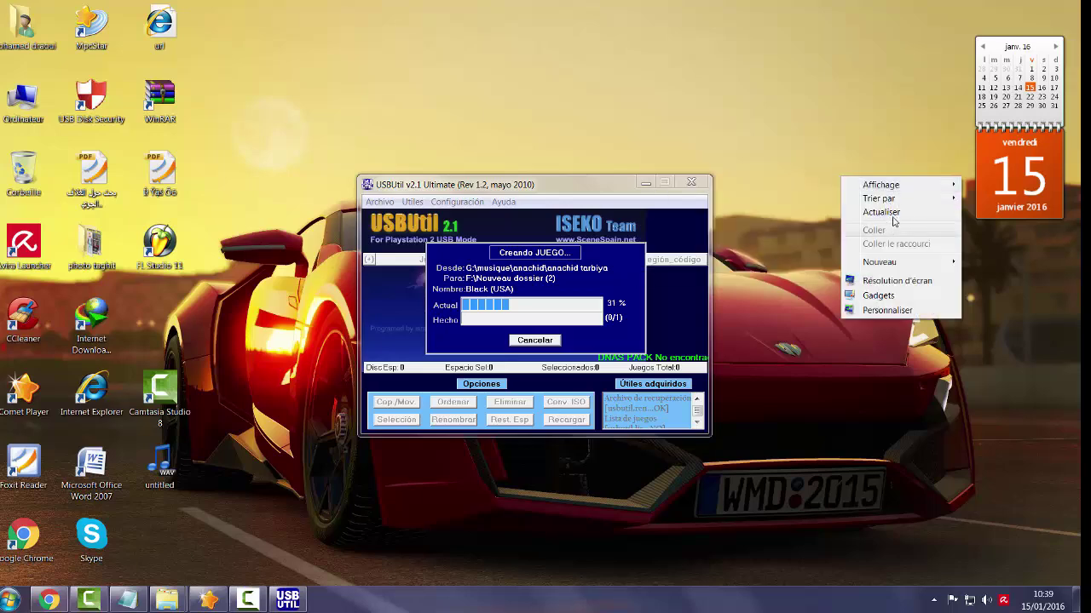
click(886, 212)
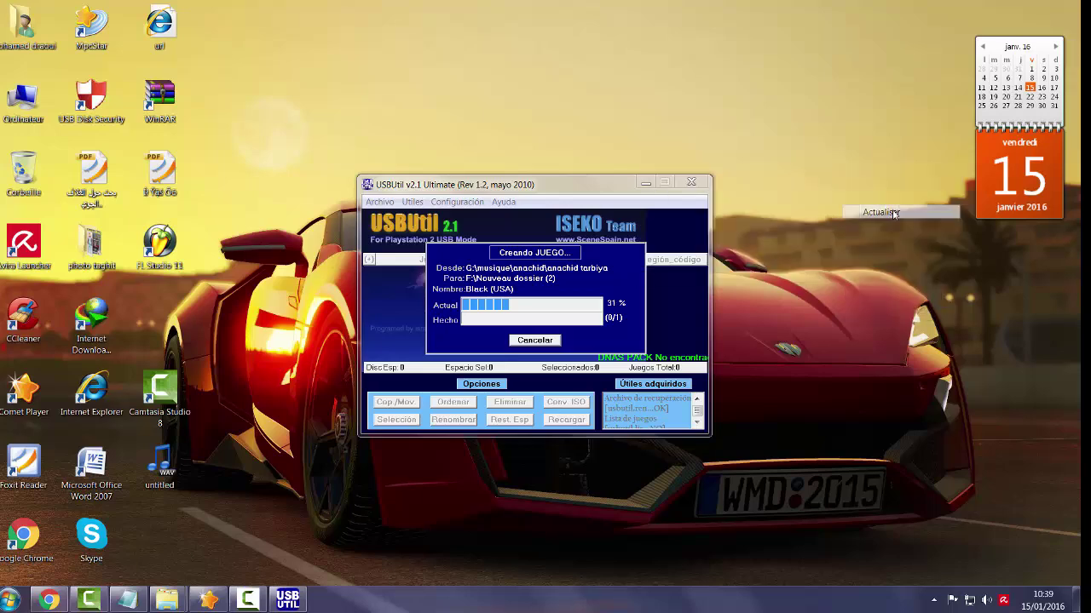
right_click(924, 9)
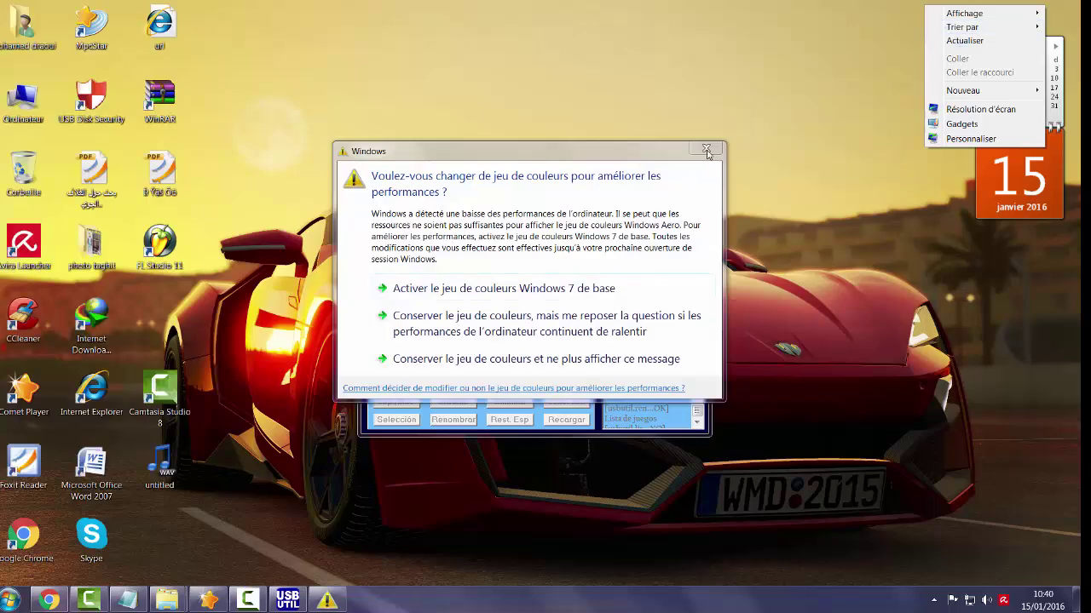
click(707, 152)
click(706, 150)
right_click(782, 16)
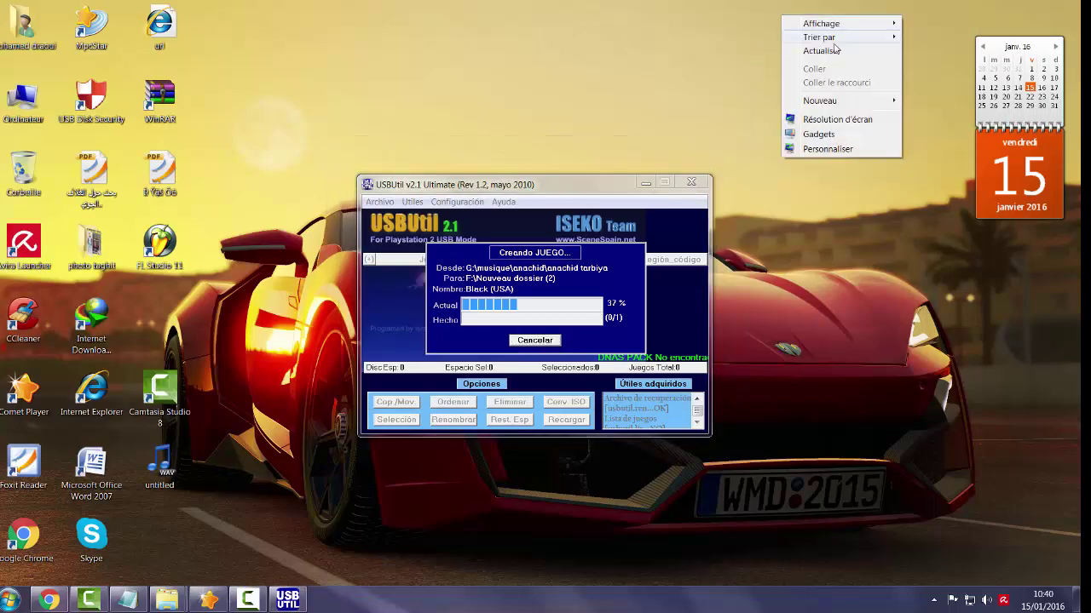
click(835, 50)
right_click(821, 2)
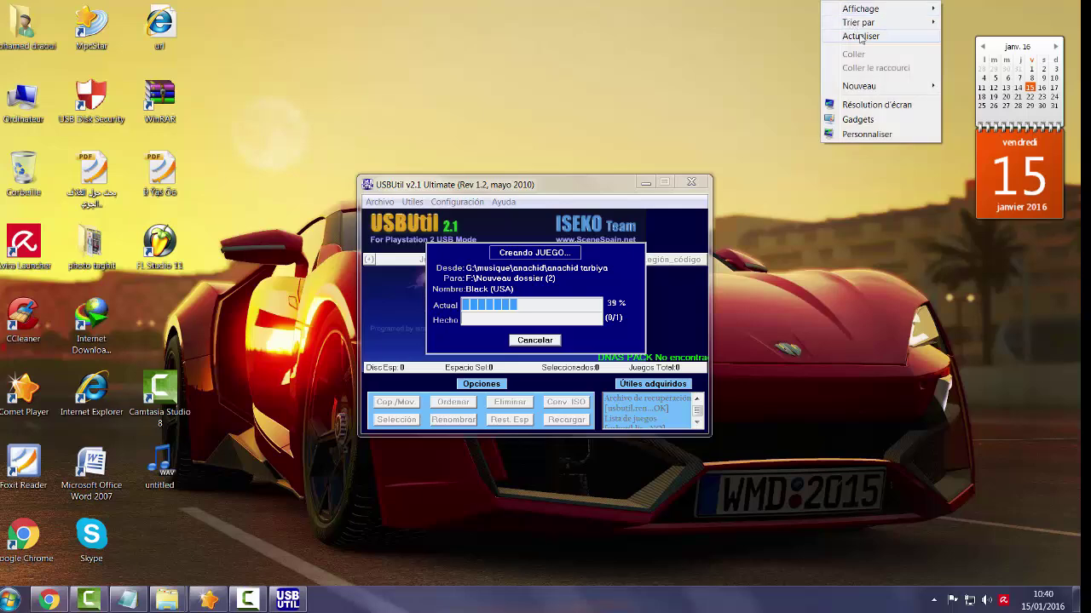
click(860, 38)
right_click(825, 2)
click(861, 36)
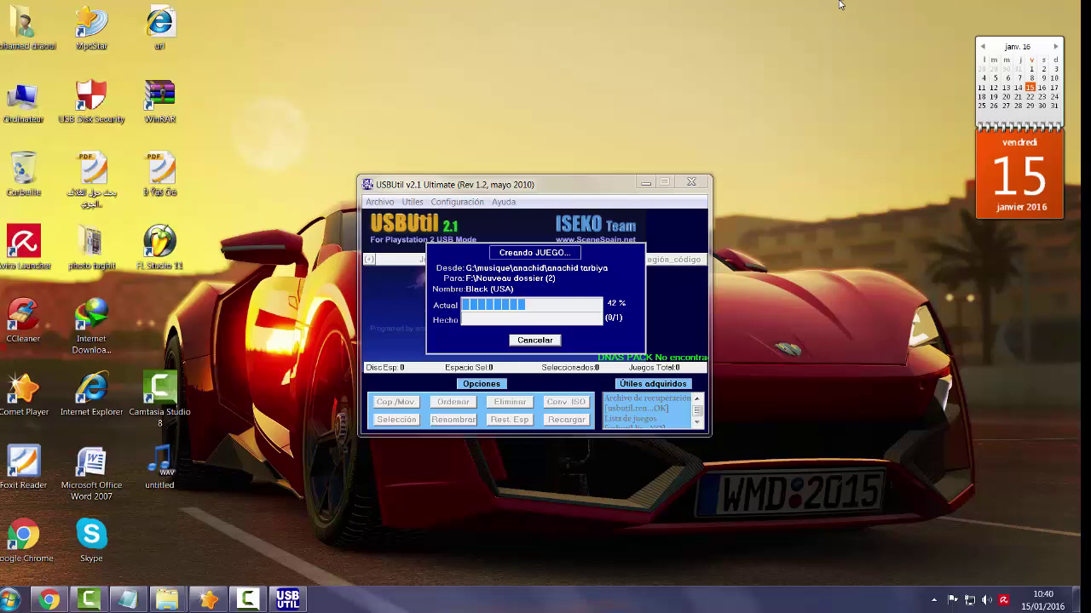
right_click(839, 5)
click(903, 36)
right_click(868, 15)
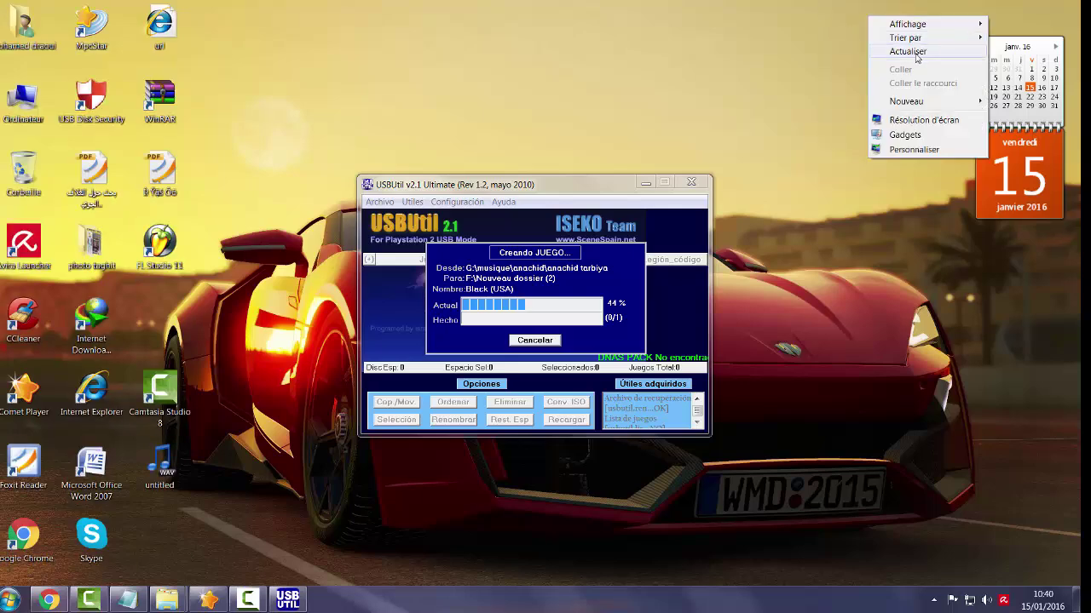
click(908, 52)
right_click(712, 2)
click(758, 36)
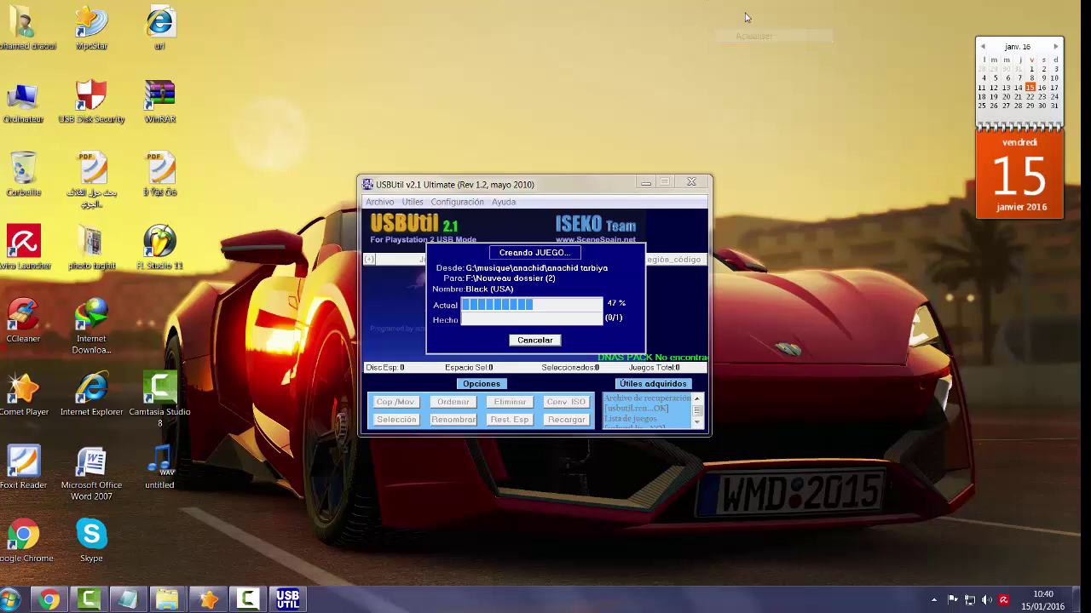
right_click(745, 17)
click(775, 37)
right_click(767, 13)
click(831, 51)
click(290, 601)
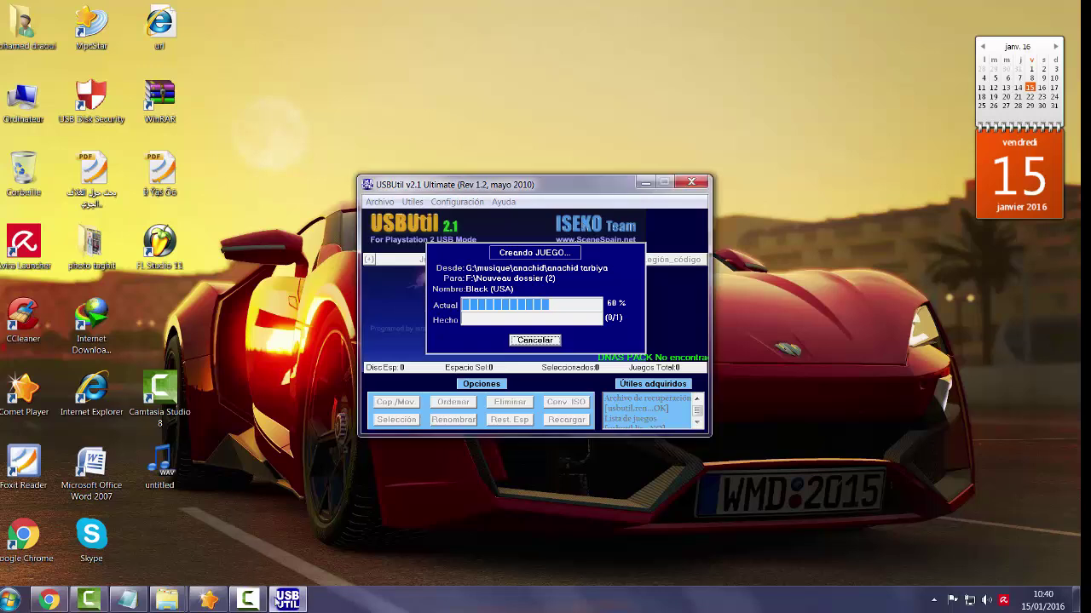
Step: Switch to the Bloc-notes text and add the line "ساضع لكم تحميل البرنامج" below the existing text
click(127, 601)
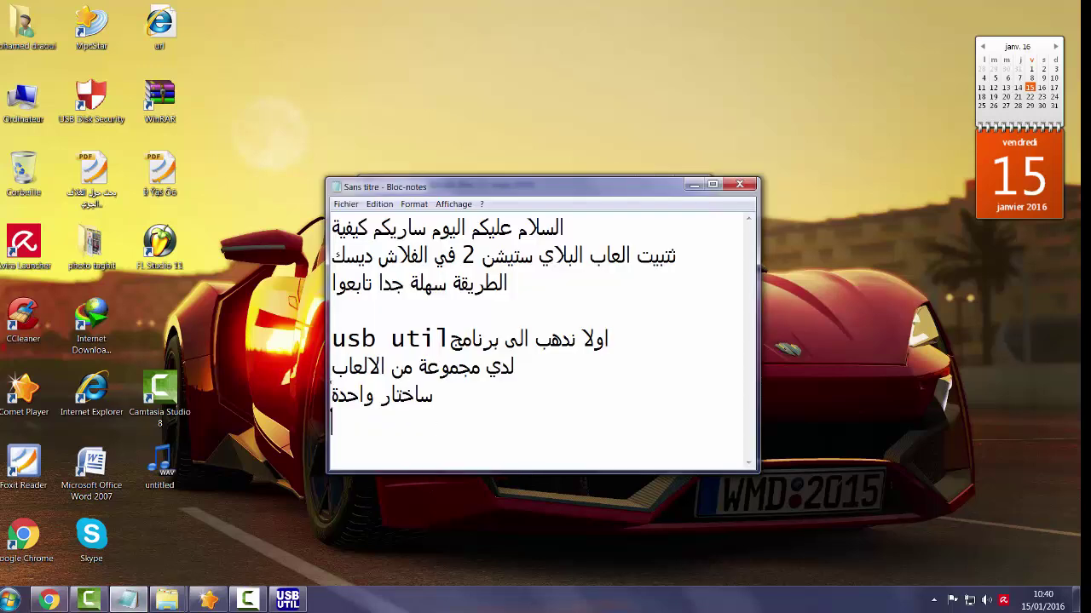
key(Return)
text(ساضع لكم)
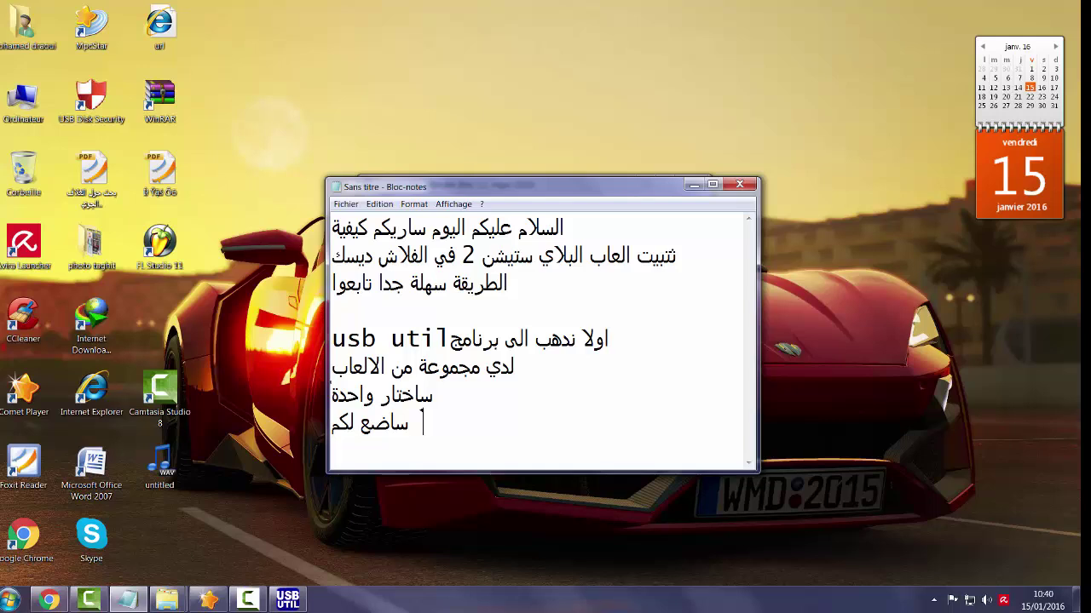
text(تحم)
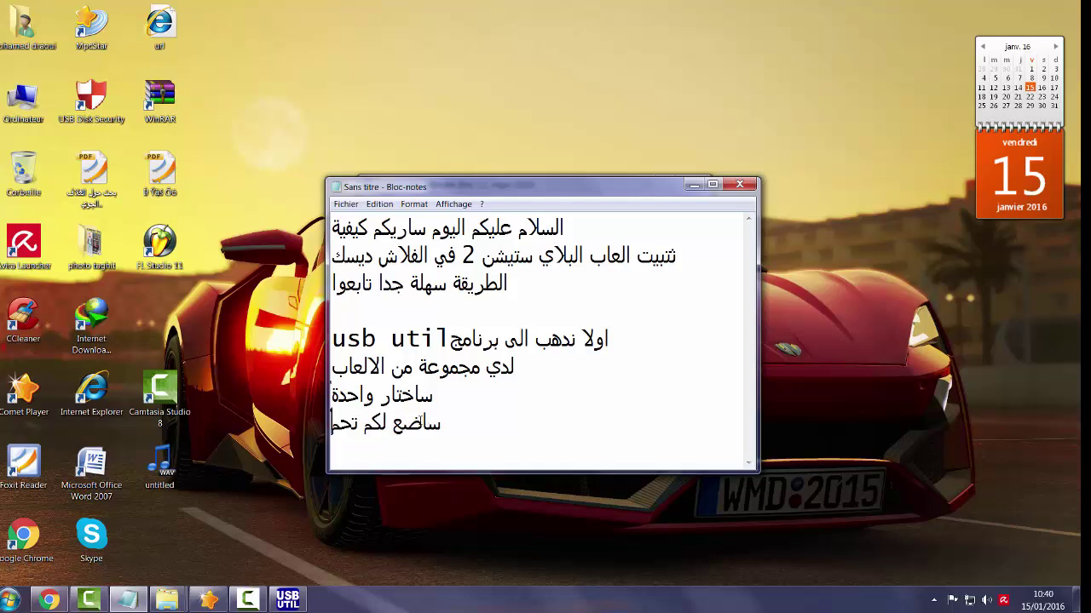
text(يل)
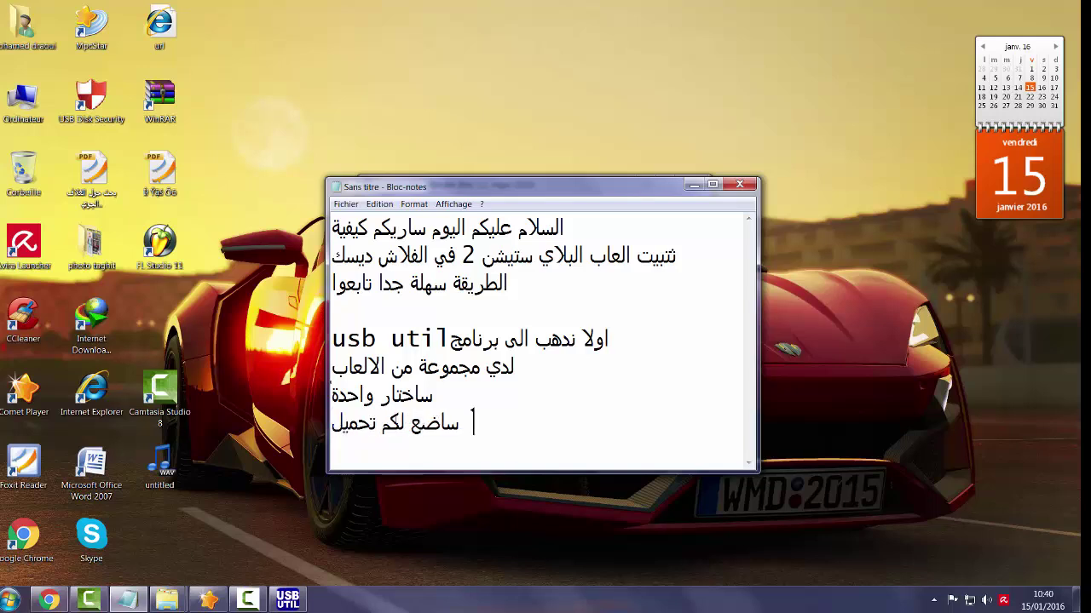
text( البر)
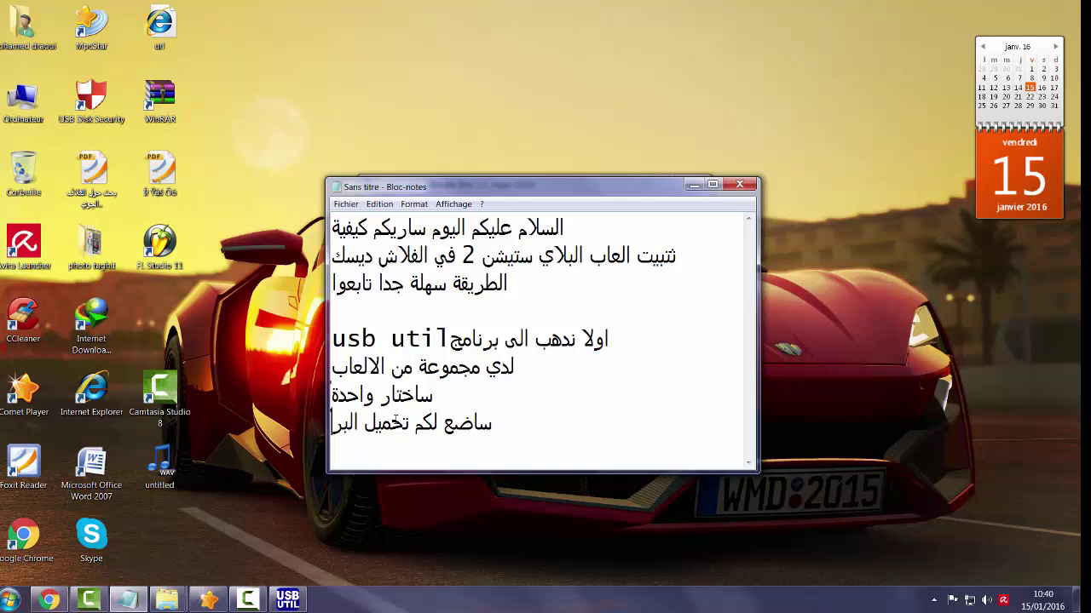
text(نام)
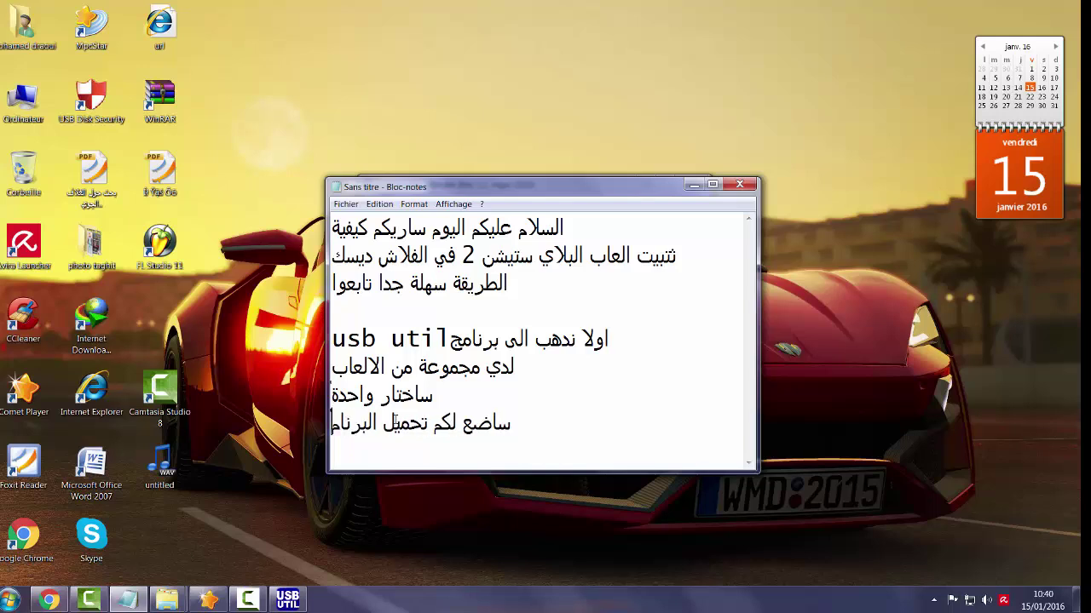
text(ج )
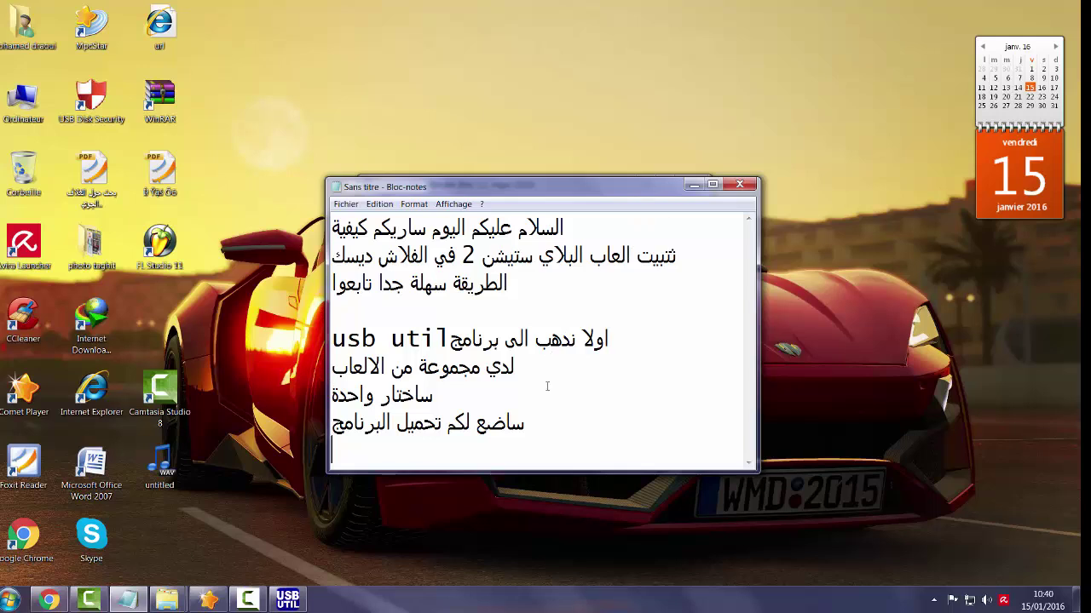
Step: Add the line "تحت الفيديو" to the note, then minimize the Bloc-notes window
text(تحت)
key(BackSpace)
text(الفيدية)
key(BackSpace)
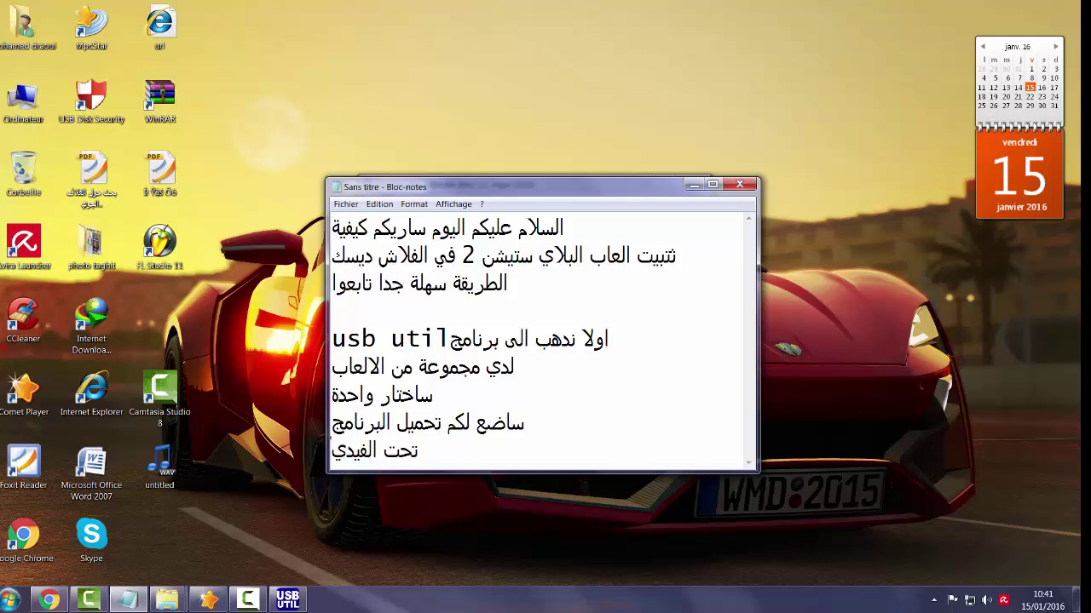
text(و)
key(Return)
click(694, 184)
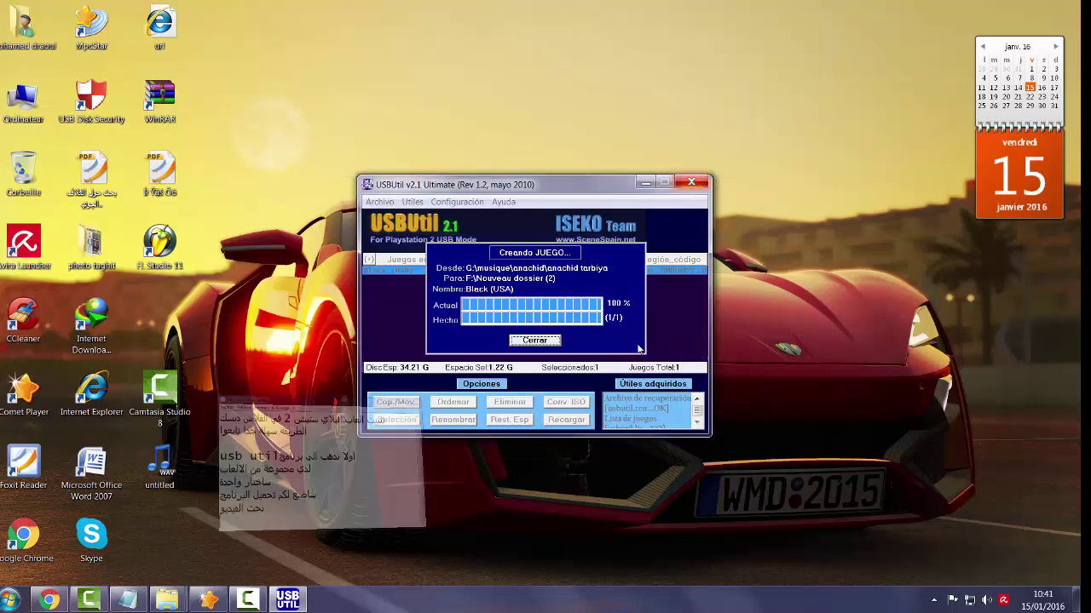
Step: Close the USBUtil game creation dialog, then minimize USBUtil and switch to Camtasia Studio
click(535, 341)
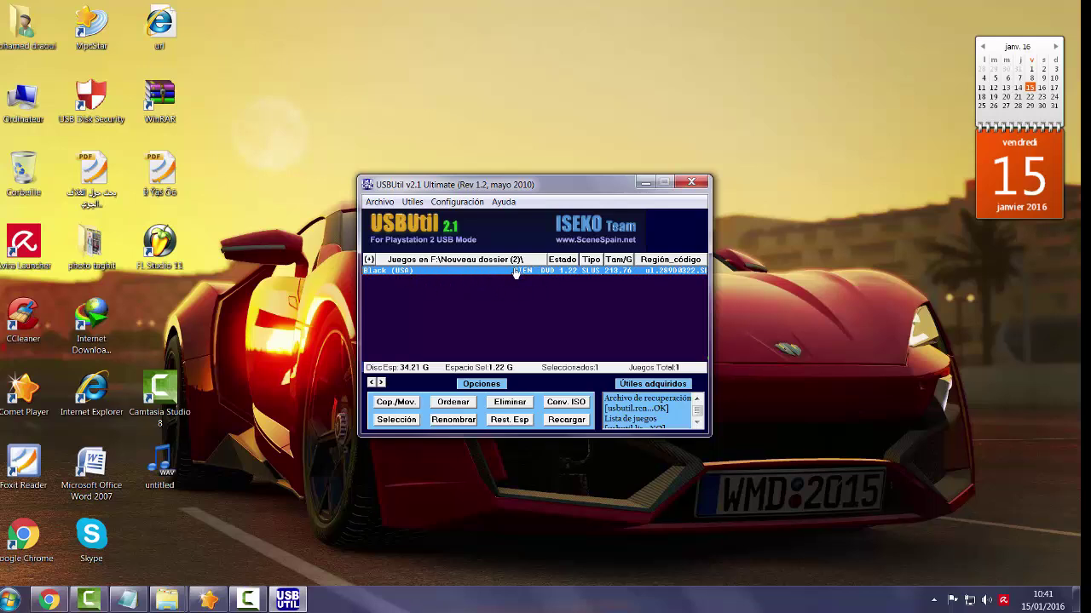
click(646, 184)
click(247, 600)
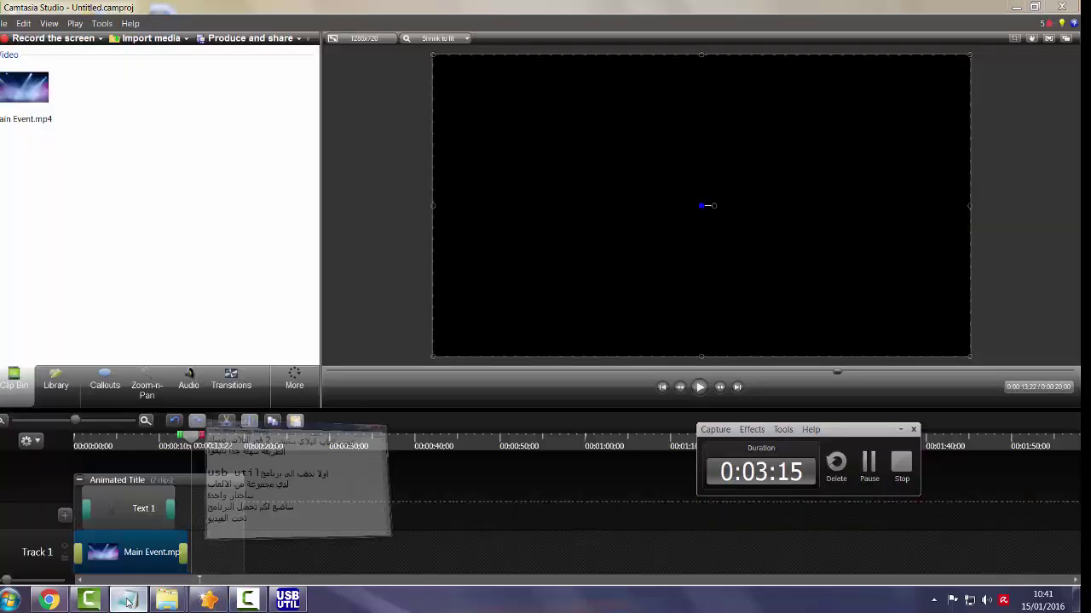
Step: Return to the Bloc-notes text and add the line "انتهى درسنا اليوم", minimizing the Camtasia Studio window behind it
click(126, 602)
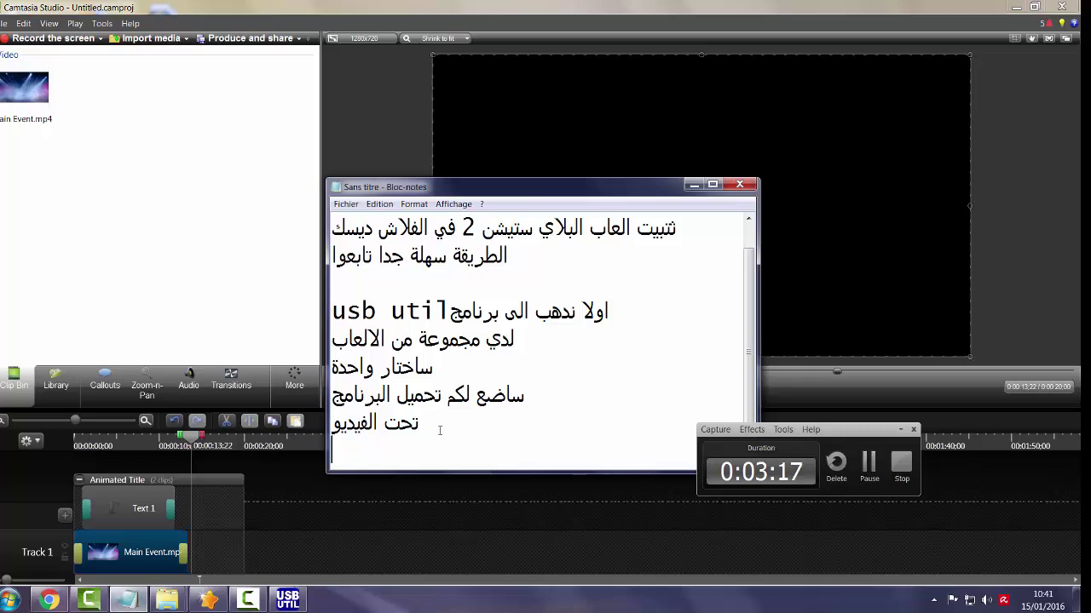
text(انته)
click(1015, 6)
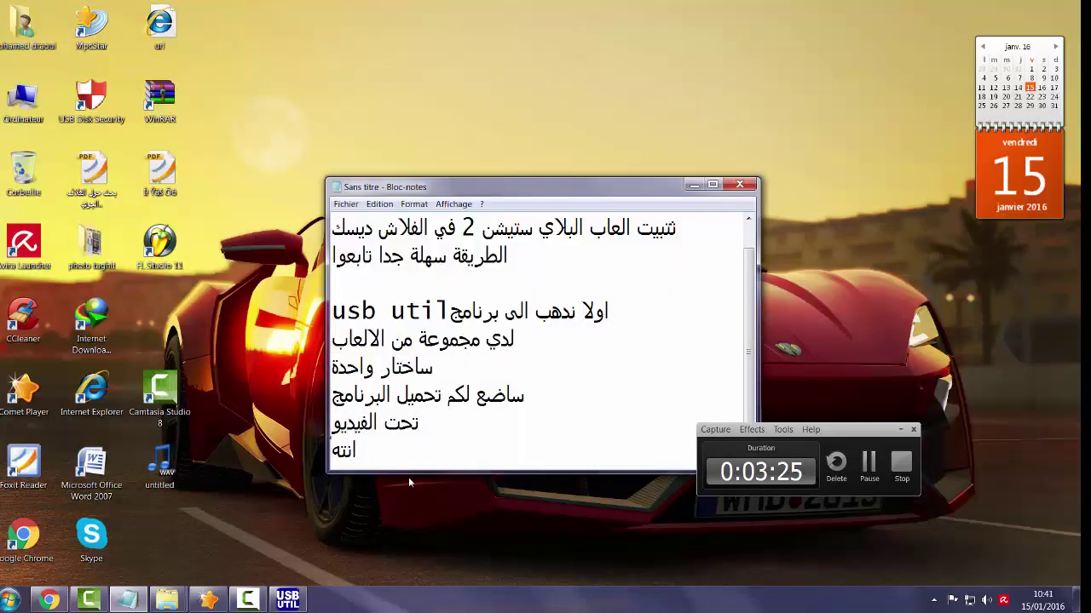
text(ى در)
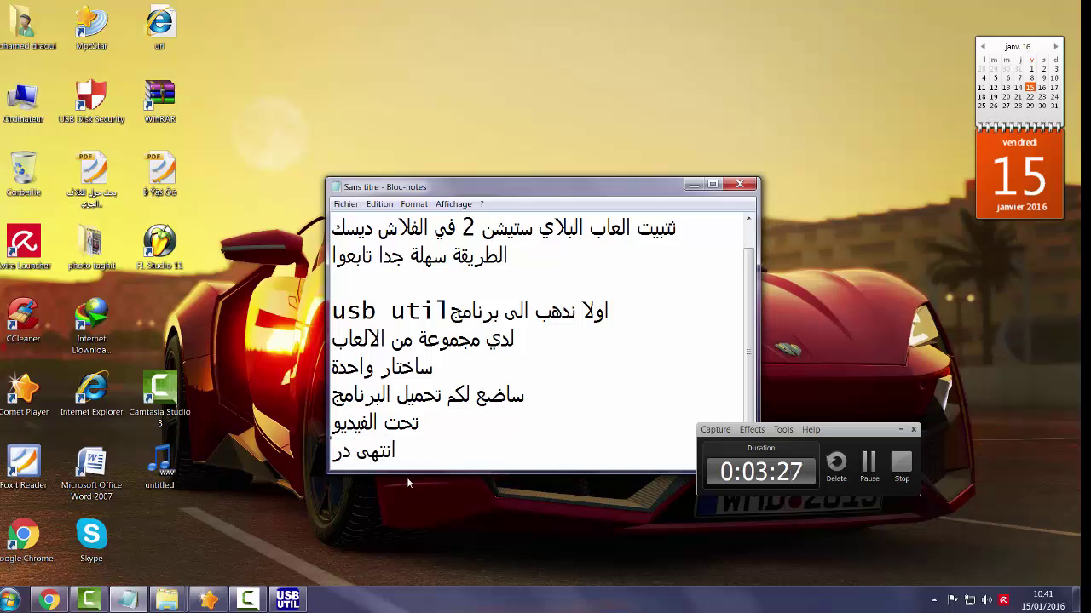
text(ي)
key(BackSpace)
text(س)
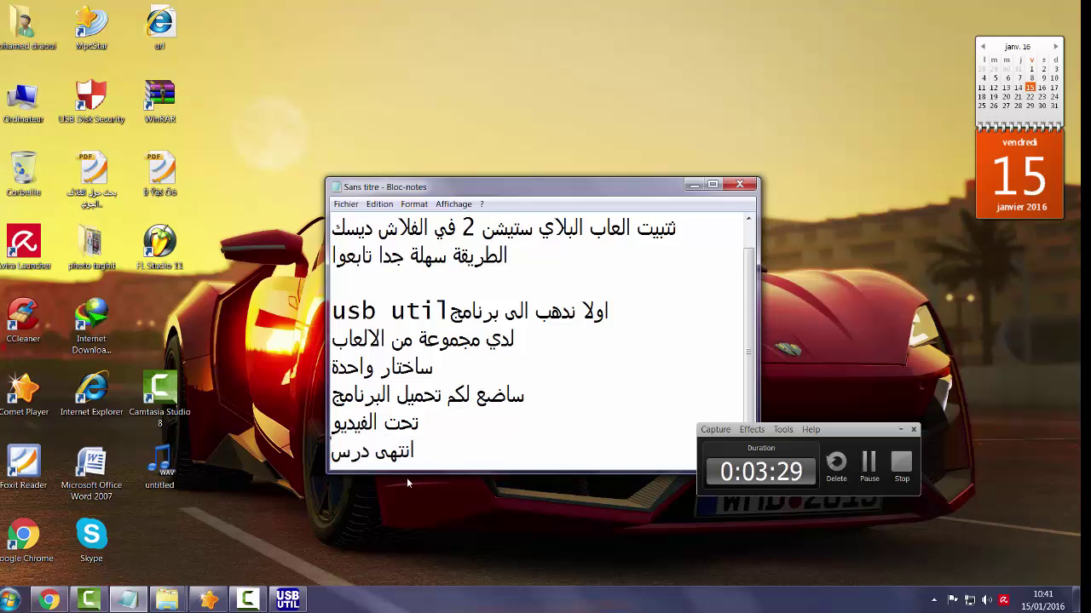
text(نا ال)
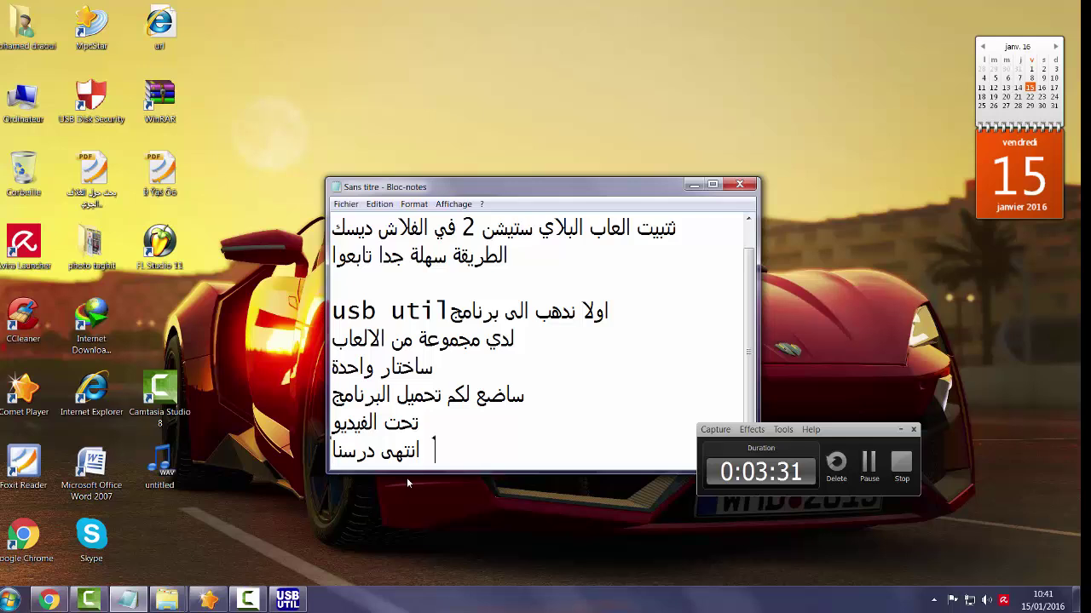
text(يوم)
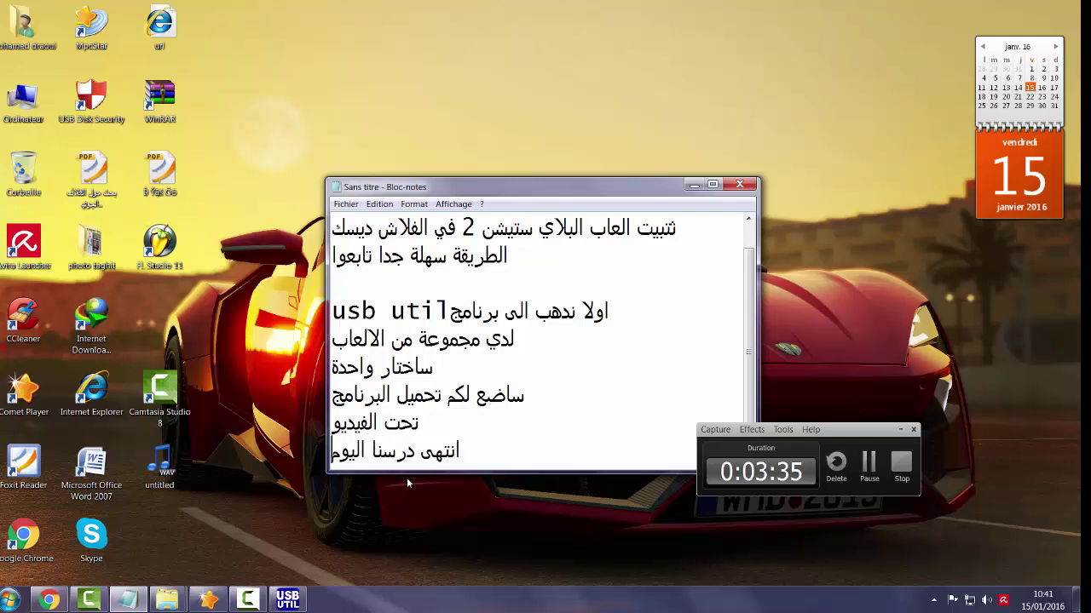
key(Return)
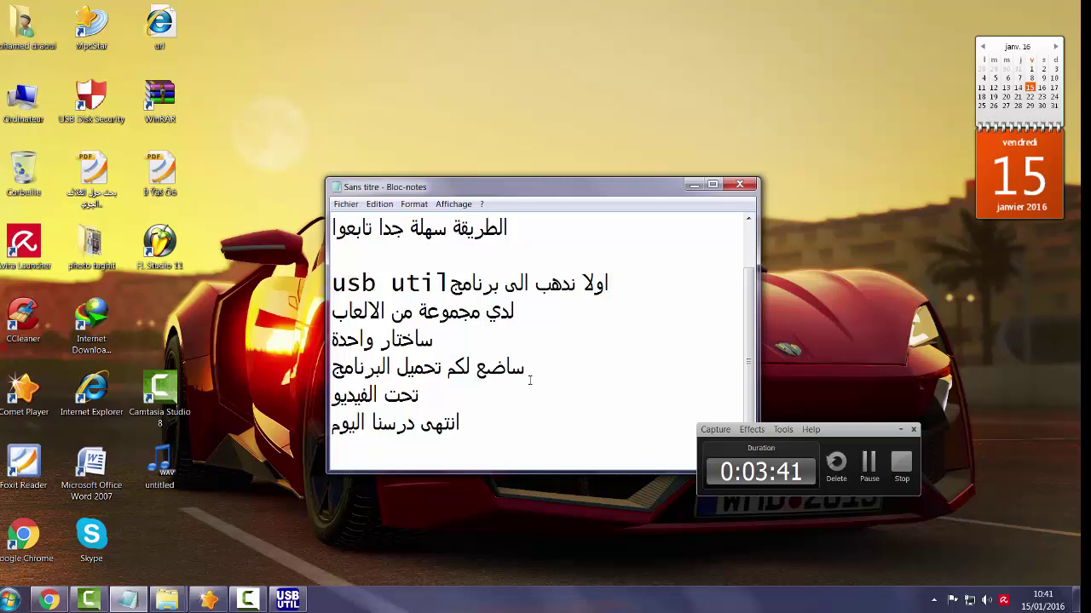
Step: Add the closing line "وشكرا الى اللقاء" at the end of the note
text(وشكرا ال)
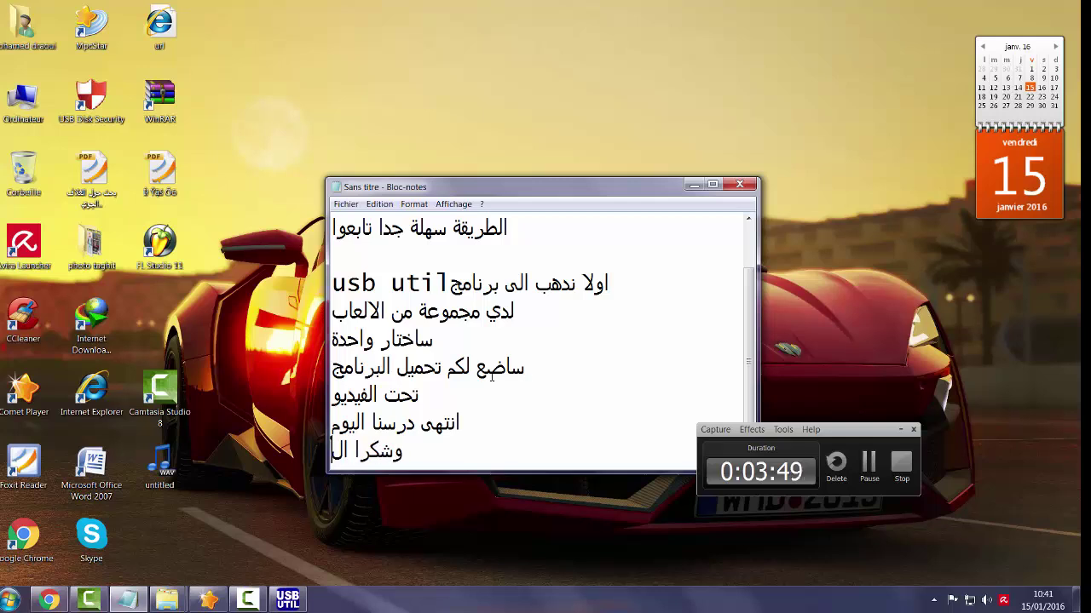
text(ى)
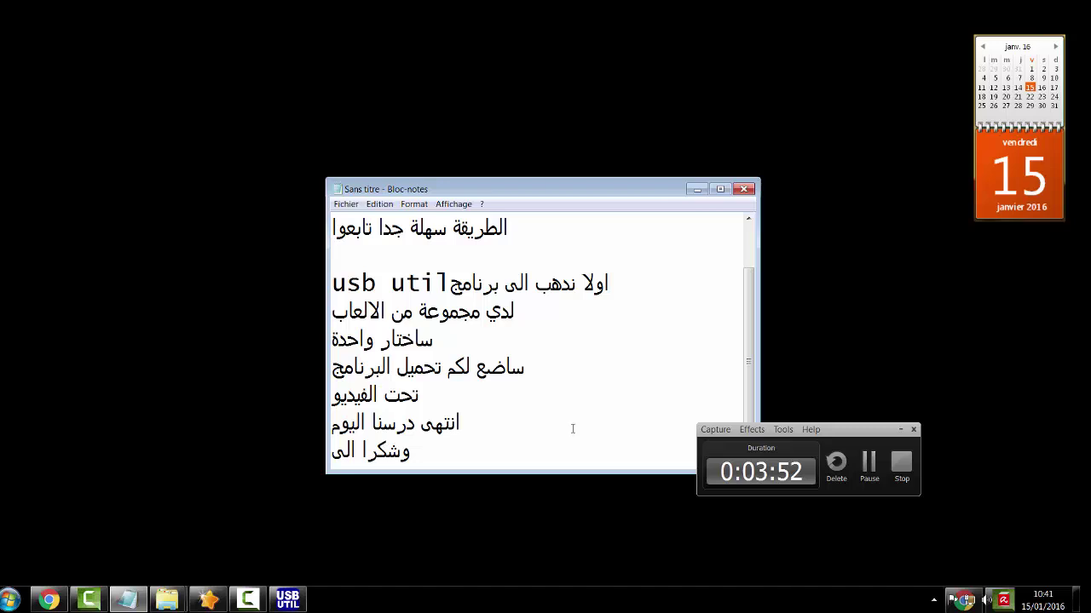
text(ال)
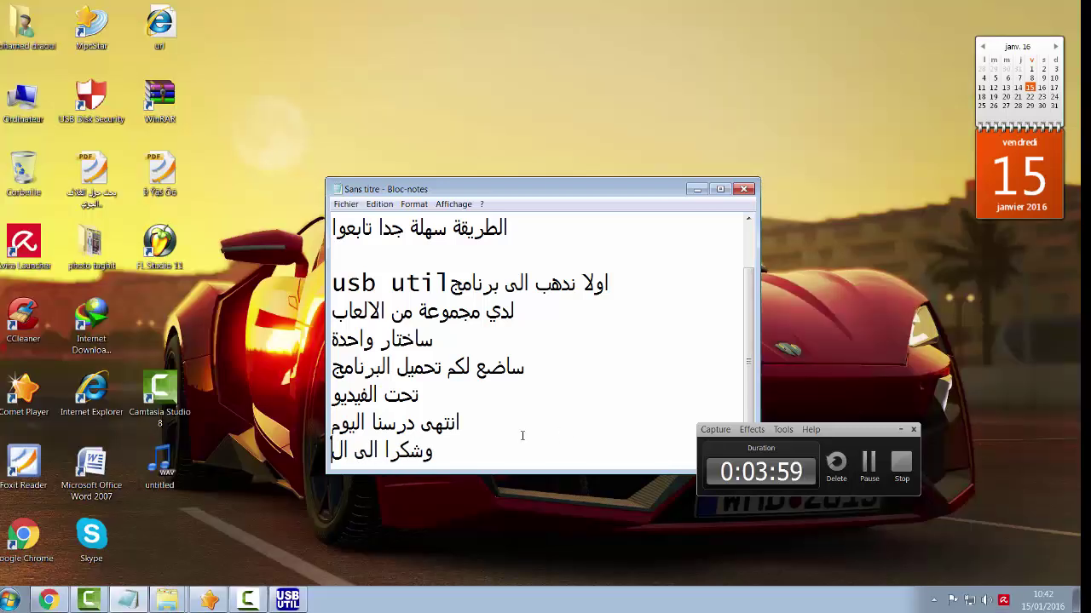
text(لق)
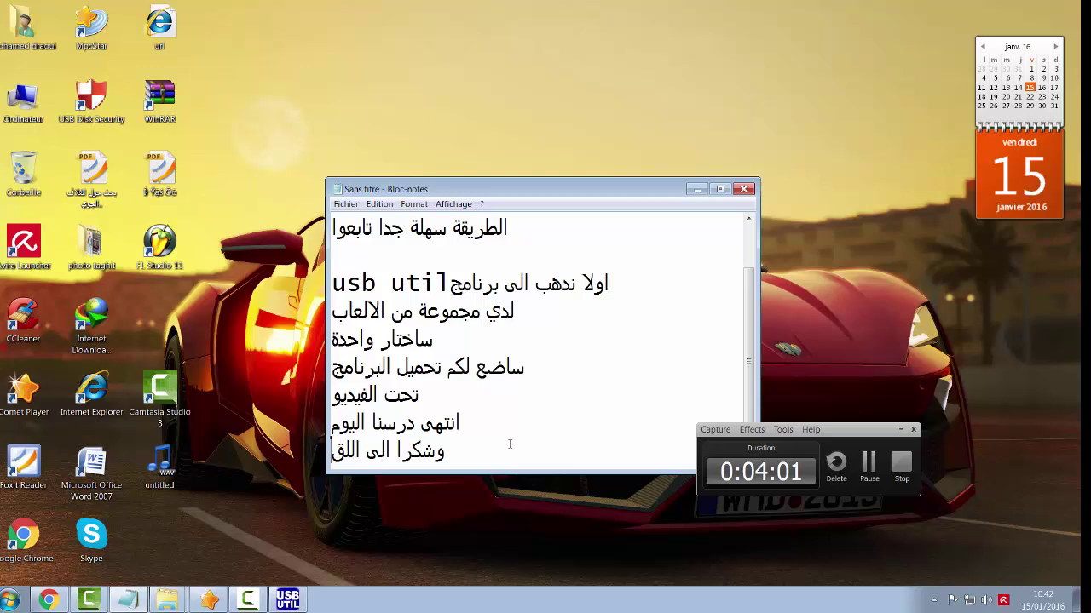
text(اء)
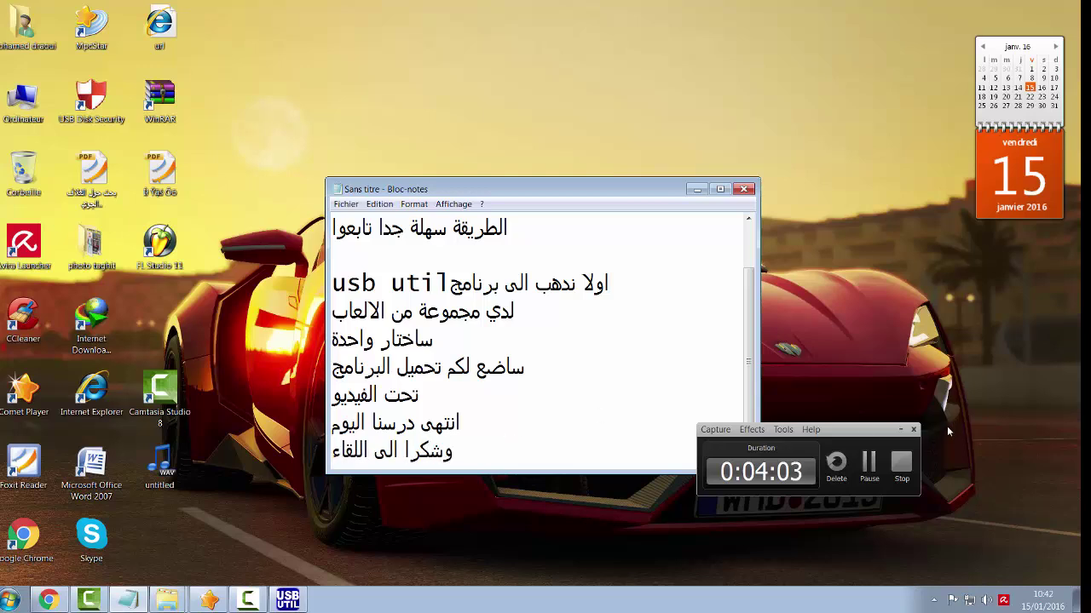
click(718, 430)
click(718, 431)
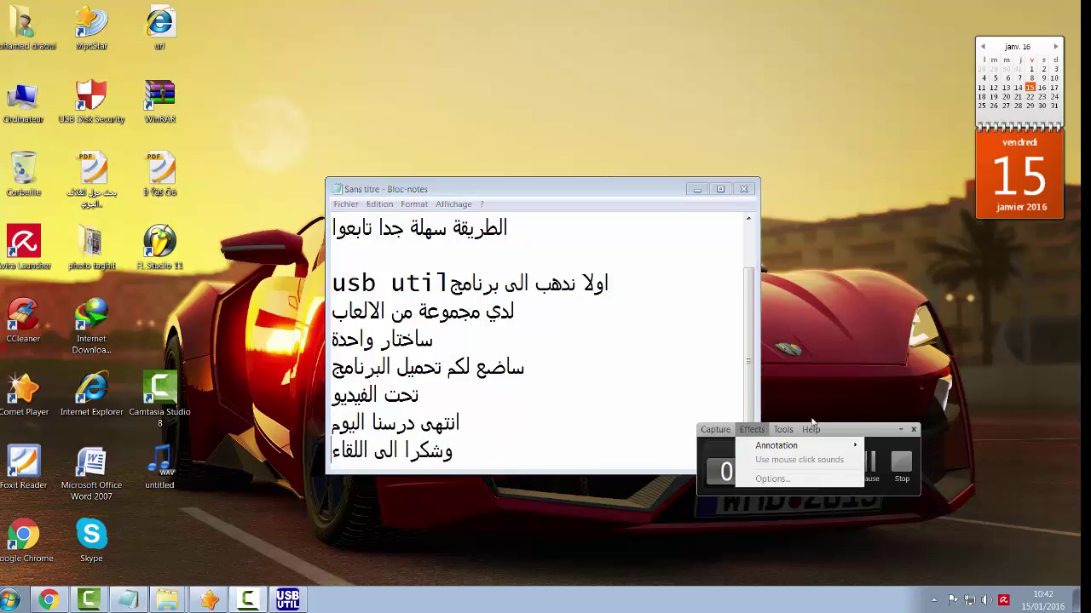